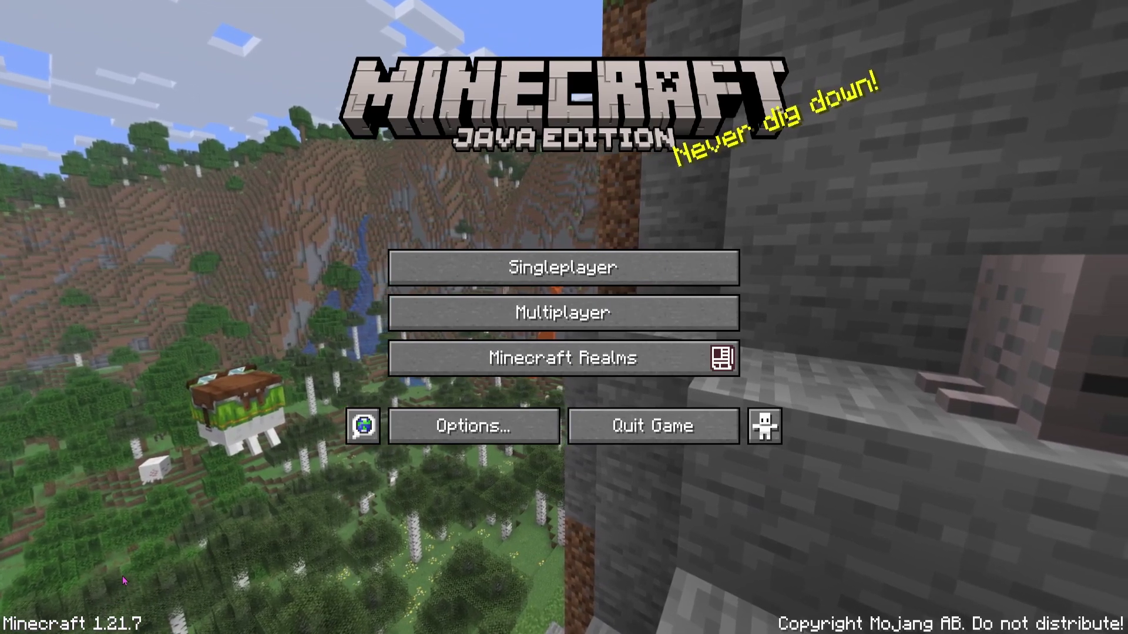
# - Open the video settings, try render distances up to 32 chunks and set the render distance to 2 chunks
pyautogui.click(476, 438)
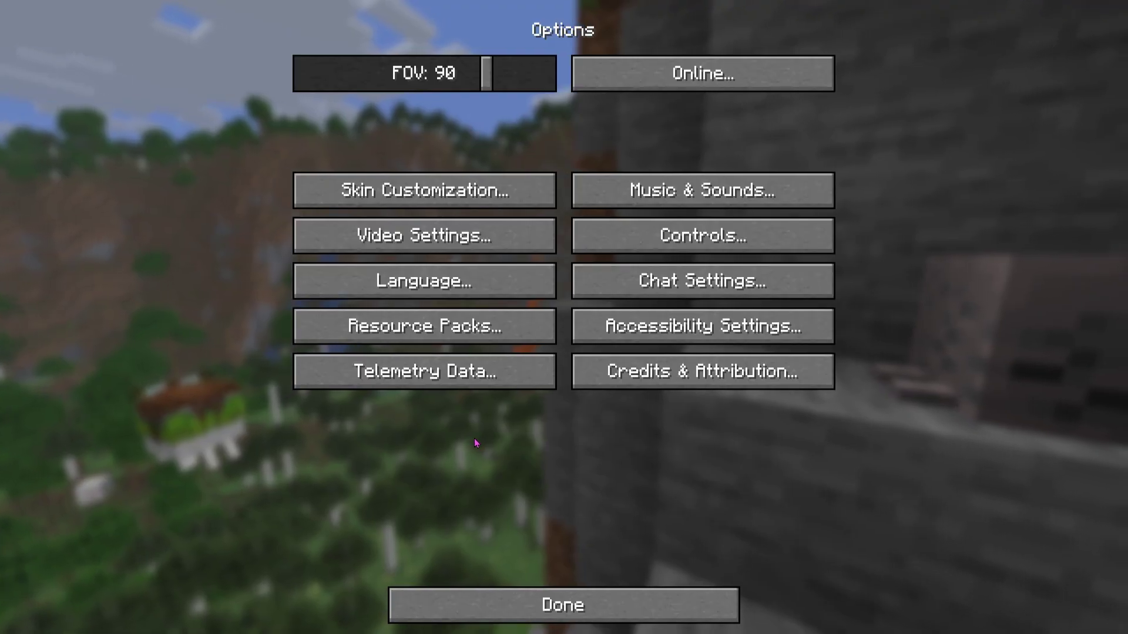
pyautogui.click(492, 247)
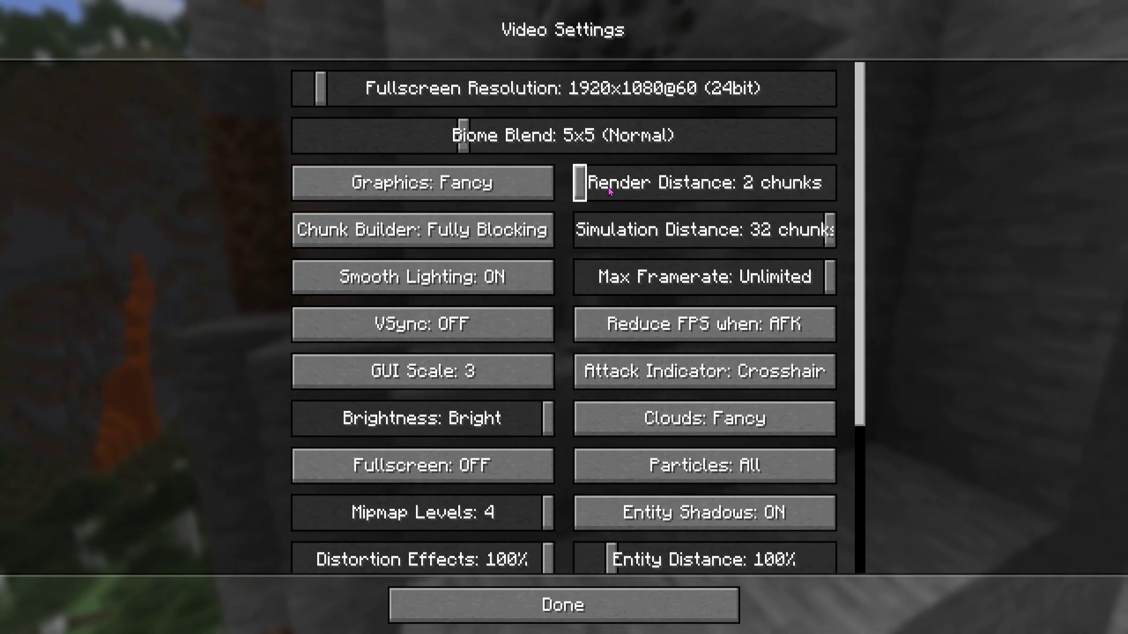
pyautogui.moveTo(610, 191); pyautogui.dragTo(661, 187)
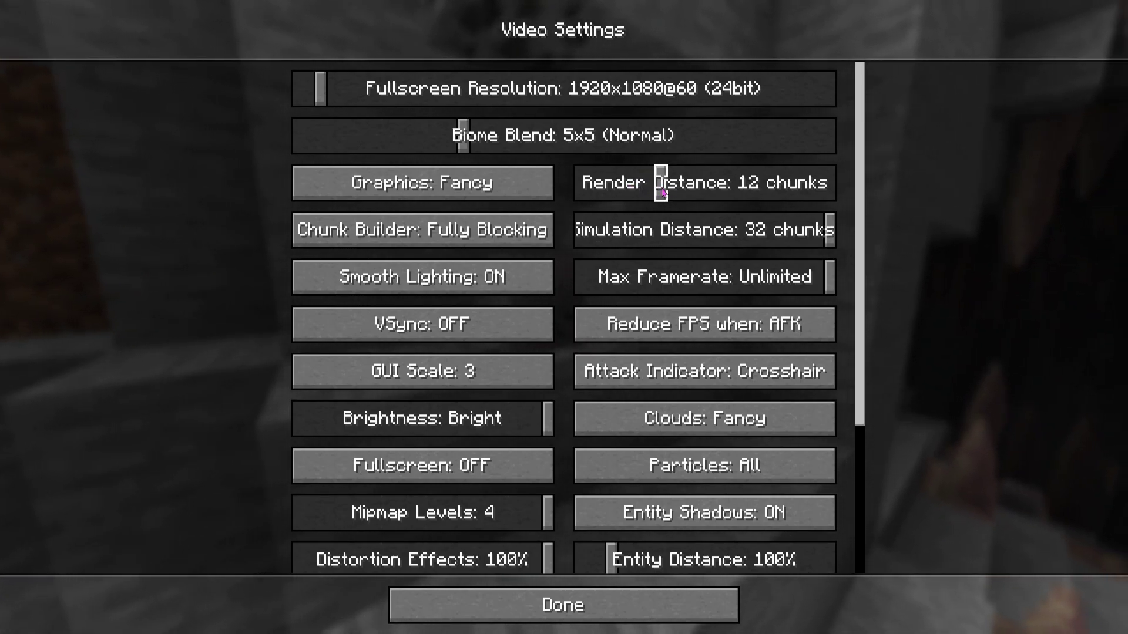
pyautogui.moveTo(662, 192); pyautogui.dragTo(694, 188)
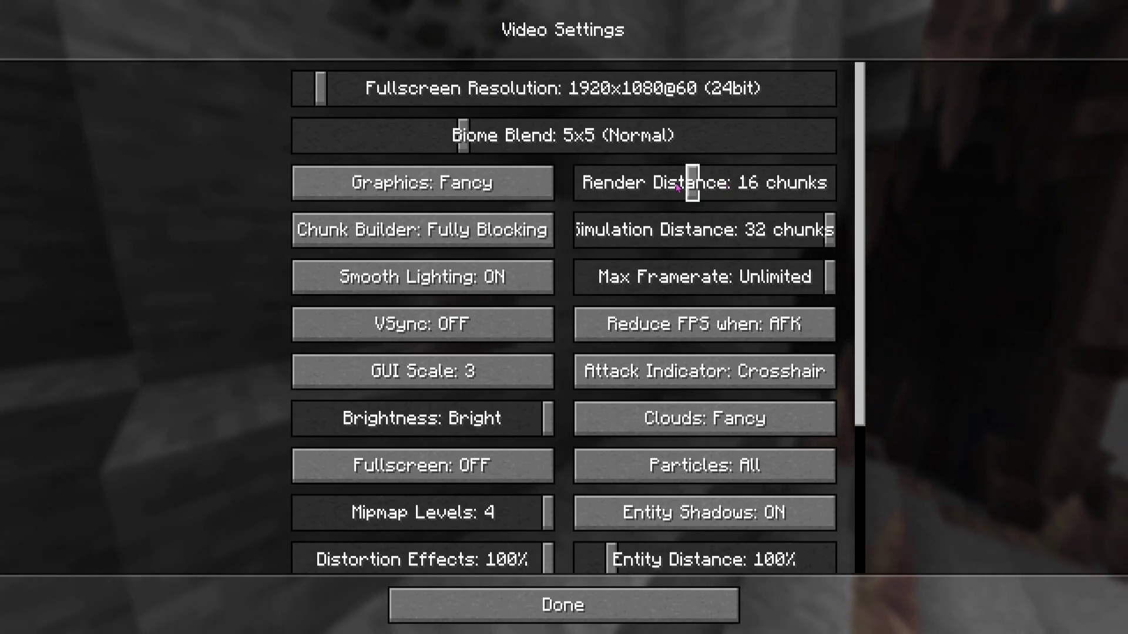
pyautogui.moveTo(673, 186)
pyautogui.mouseDown()
pyautogui.moveTo(628, 182)
pyautogui.moveTo(651, 187)
pyautogui.mouseUp()
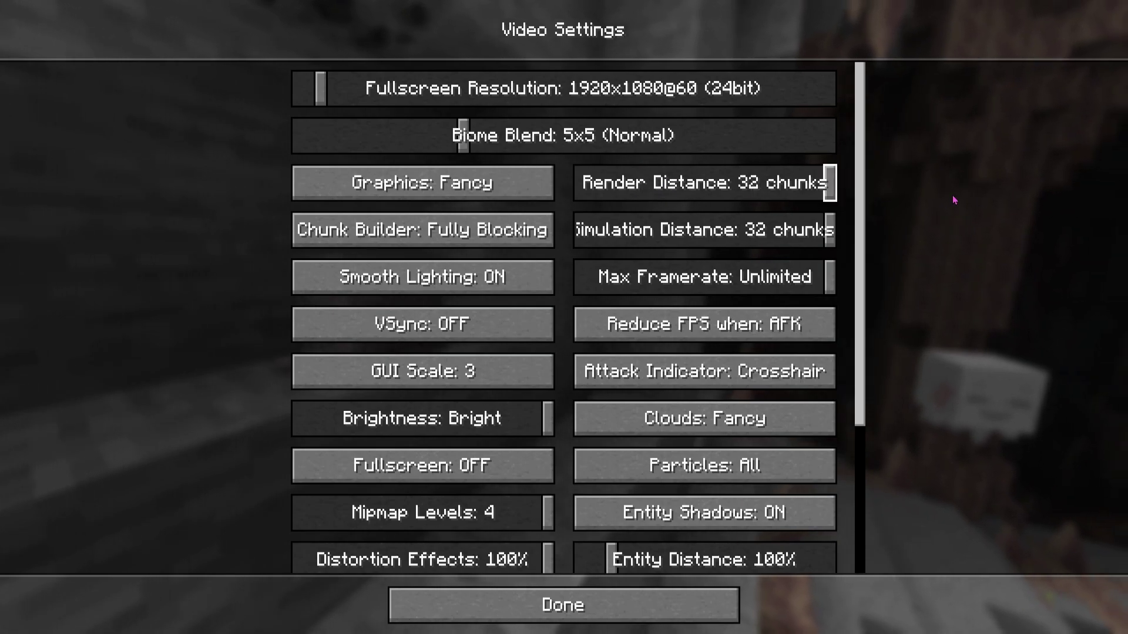
pyautogui.click(580, 183)
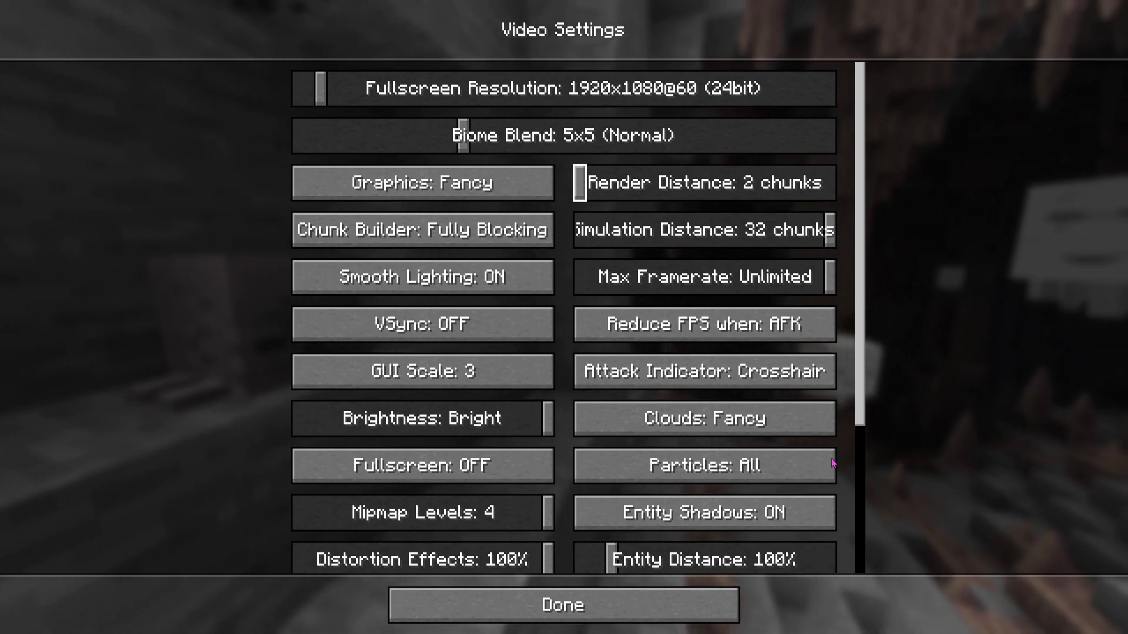
# - Compare the particle levels in the video settings and set Particles to Minimal
pyautogui.click(775, 464)
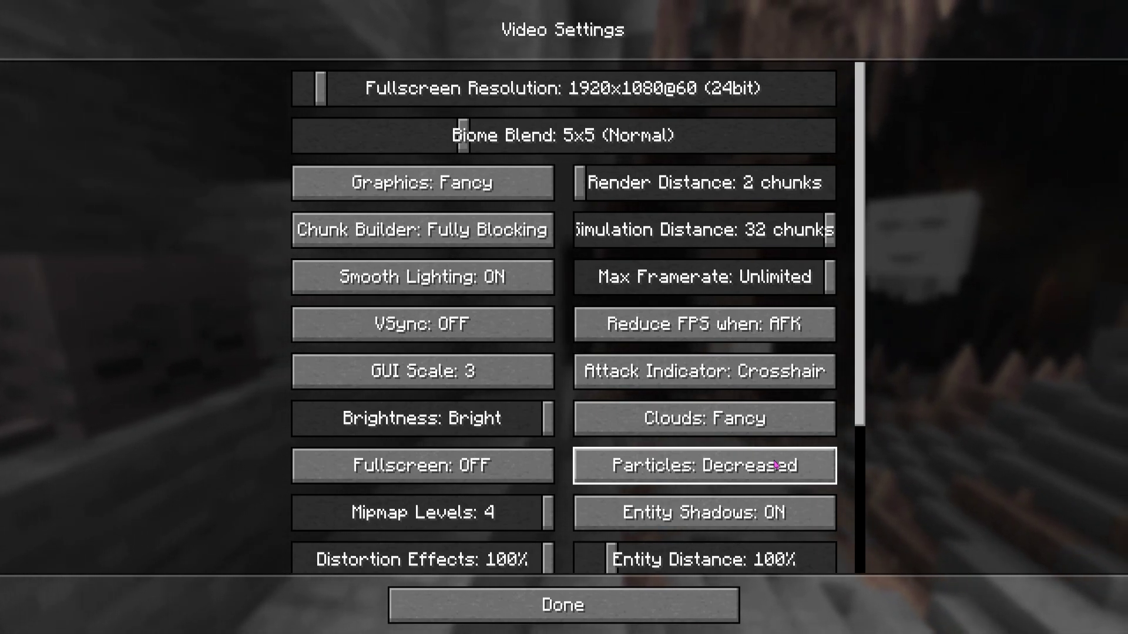
pyautogui.click(787, 464)
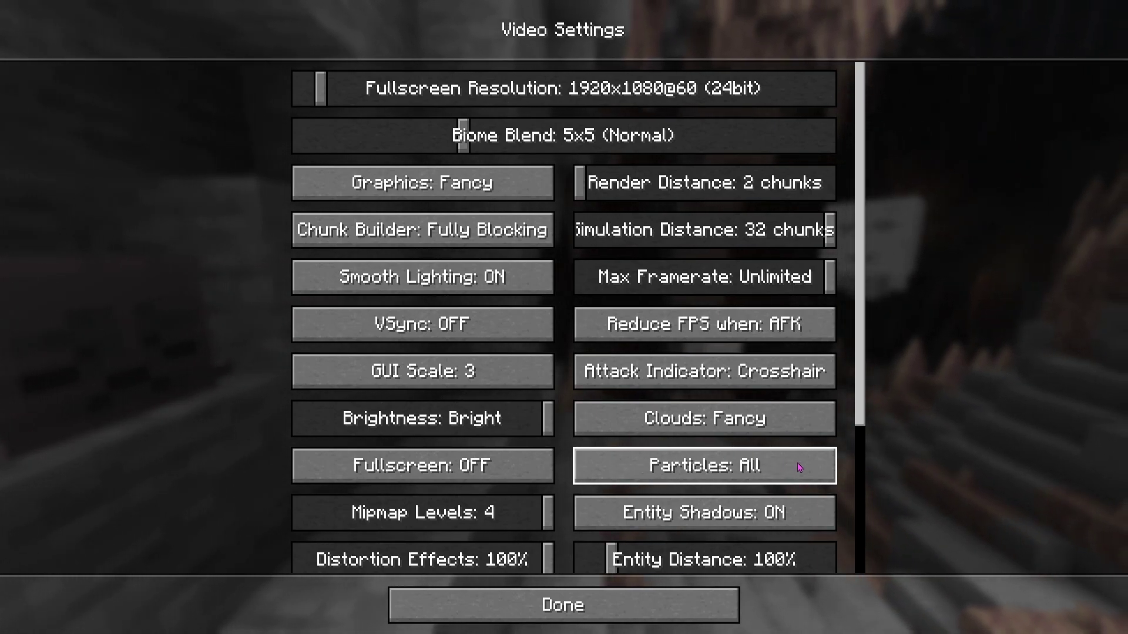
pyautogui.click(797, 463)
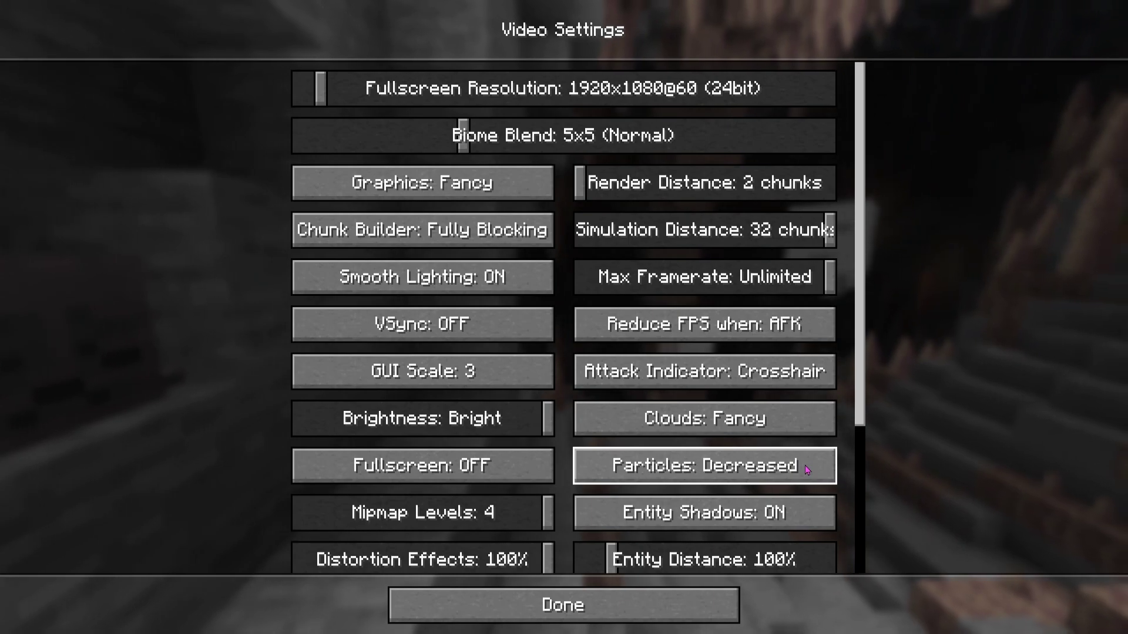
pyautogui.click(805, 468)
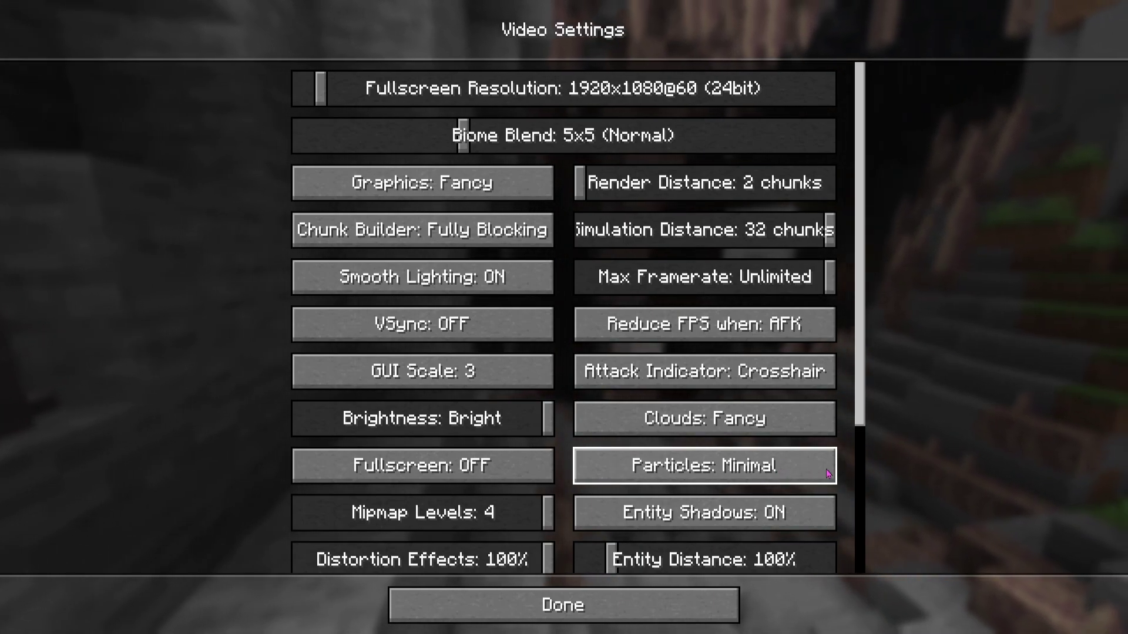
# - Look through the remaining video settings, compare the graphics modes and set Graphics to Fast
pyautogui.scroll(-8, 876, 470)
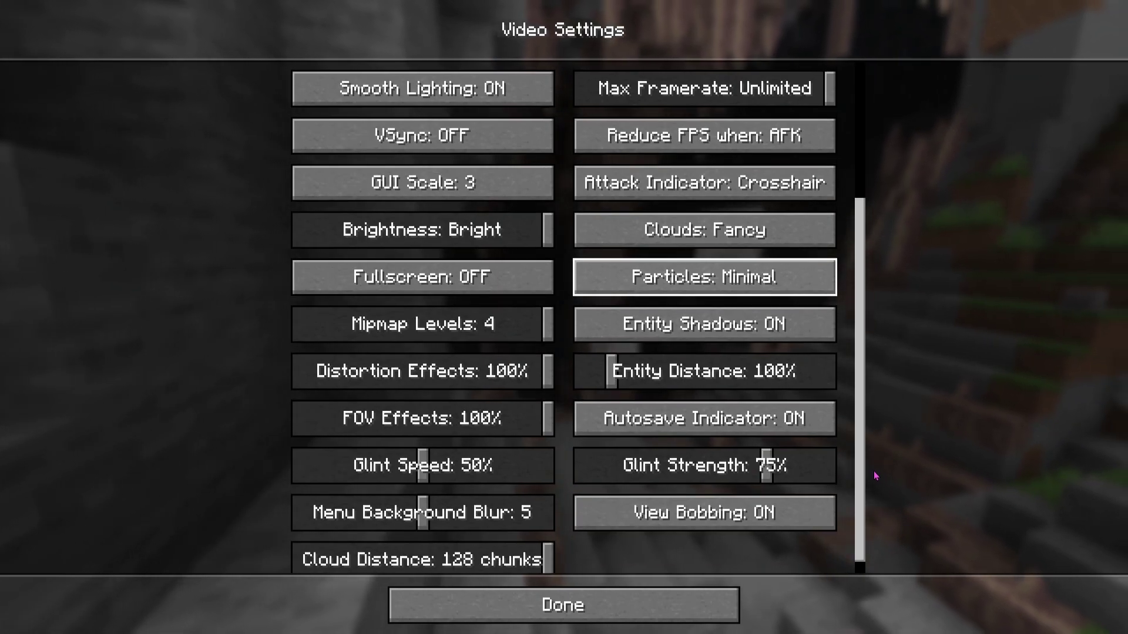
pyautogui.scroll(8, 874, 474)
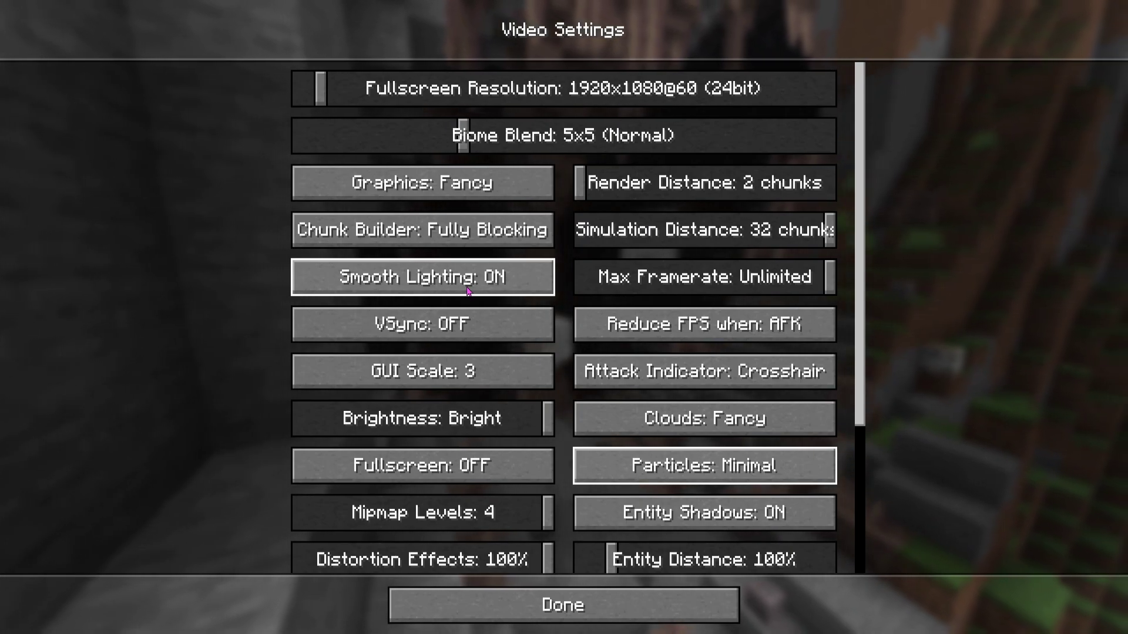
pyautogui.click(478, 183)
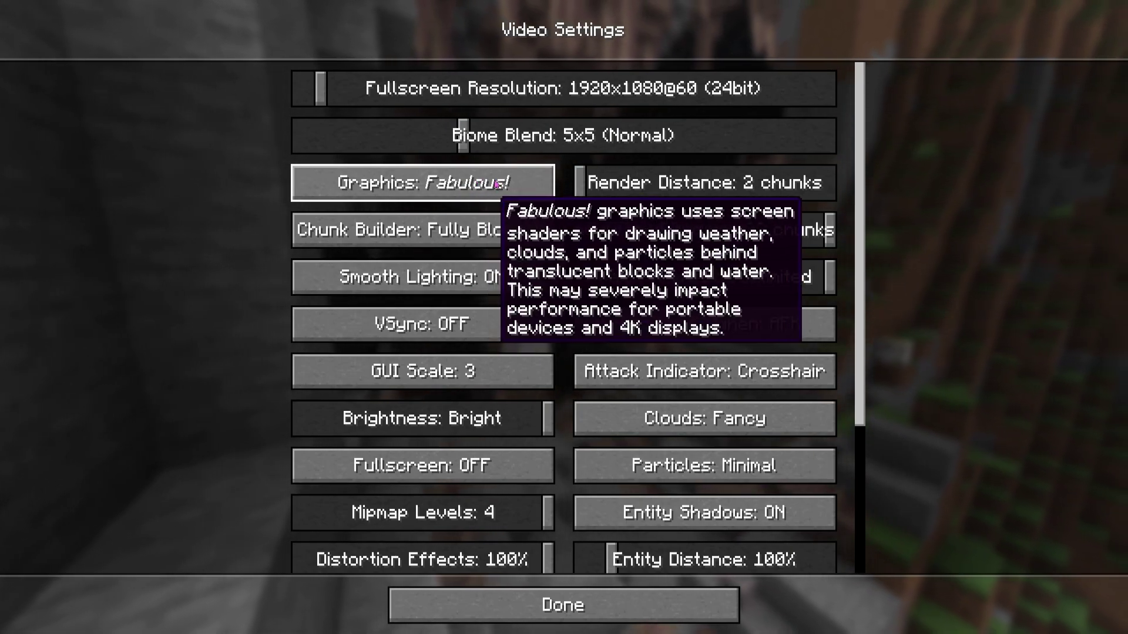
pyautogui.click(503, 181)
pyautogui.click(503, 182)
pyautogui.click(503, 180)
pyautogui.click(503, 181)
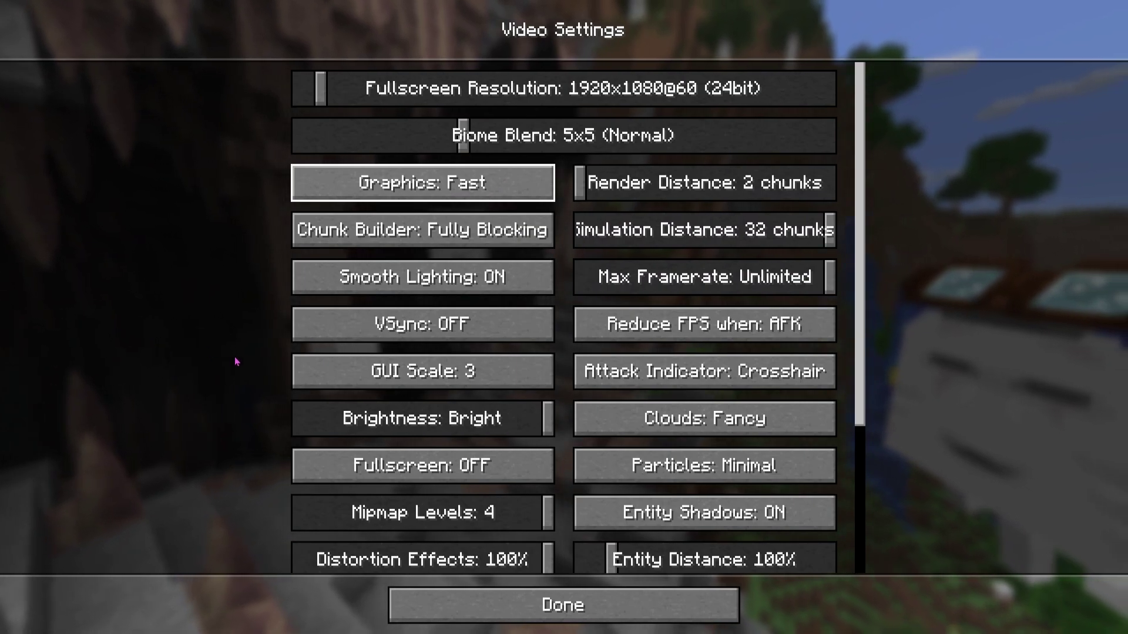
# - Turn Entity Shadows off in the video settings
pyautogui.scroll(-6, 500, 464)
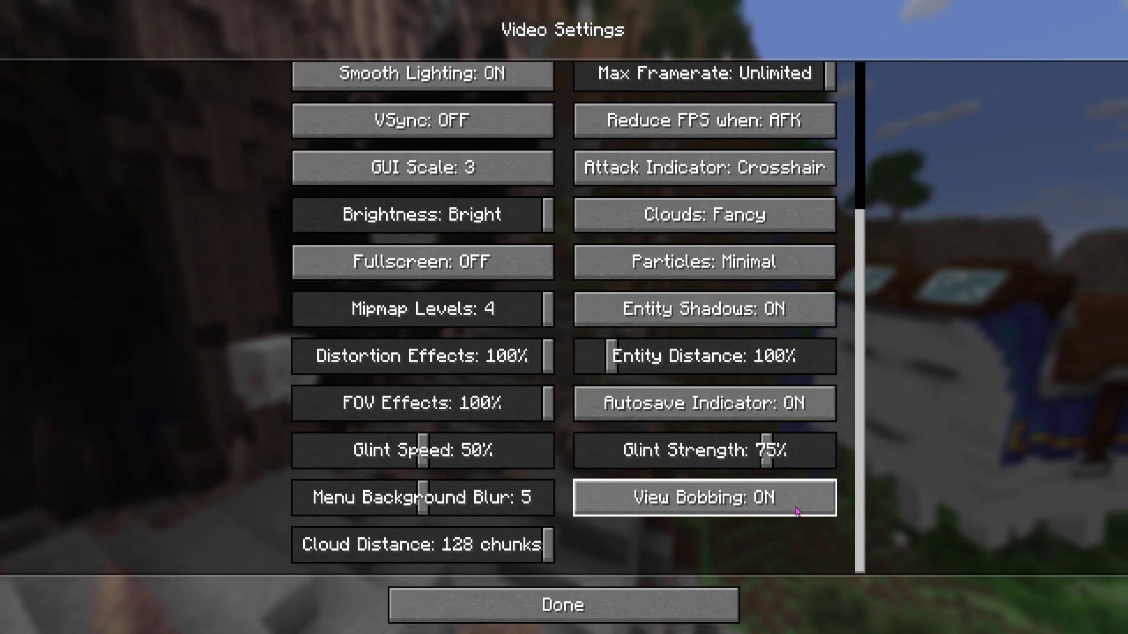
pyautogui.scroll(3, 834, 530)
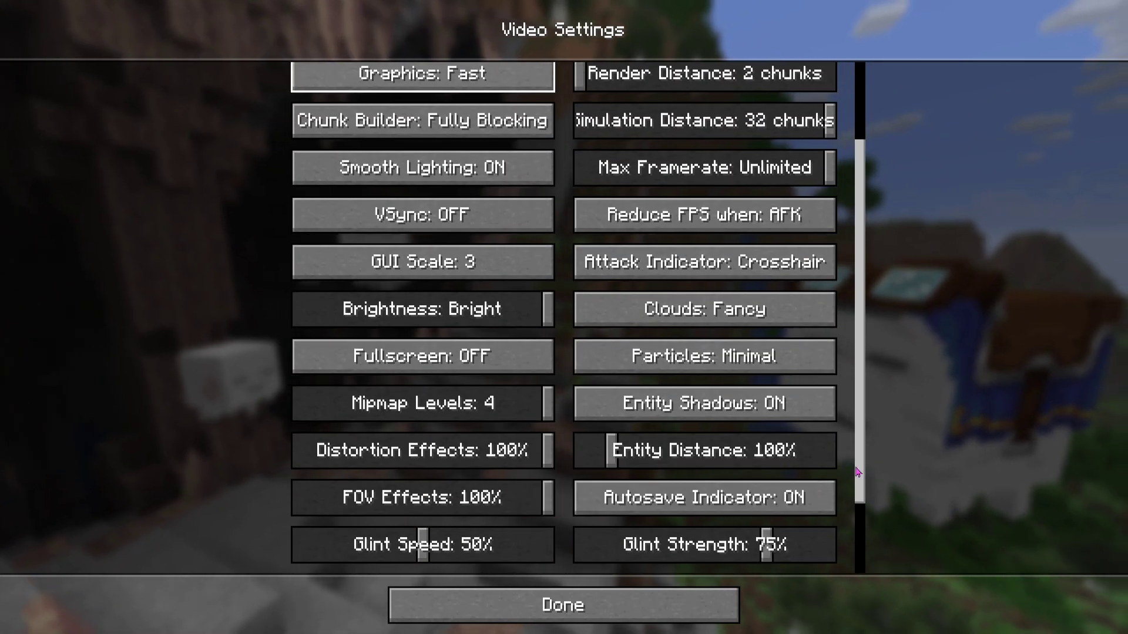
pyautogui.click(793, 403)
pyautogui.scroll(2, 859, 419)
pyautogui.scroll(2, 859, 418)
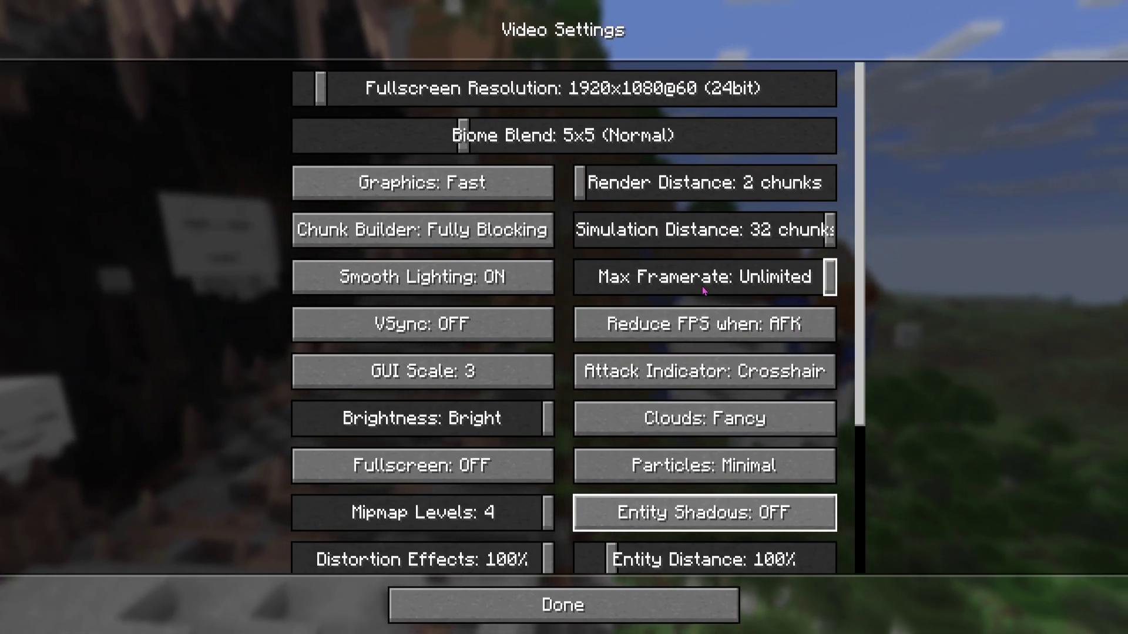
# - Set the maximum framerate to Unlimited and leave the options for the title screen
pyautogui.moveTo(724, 283); pyautogui.dragTo(978, 302)
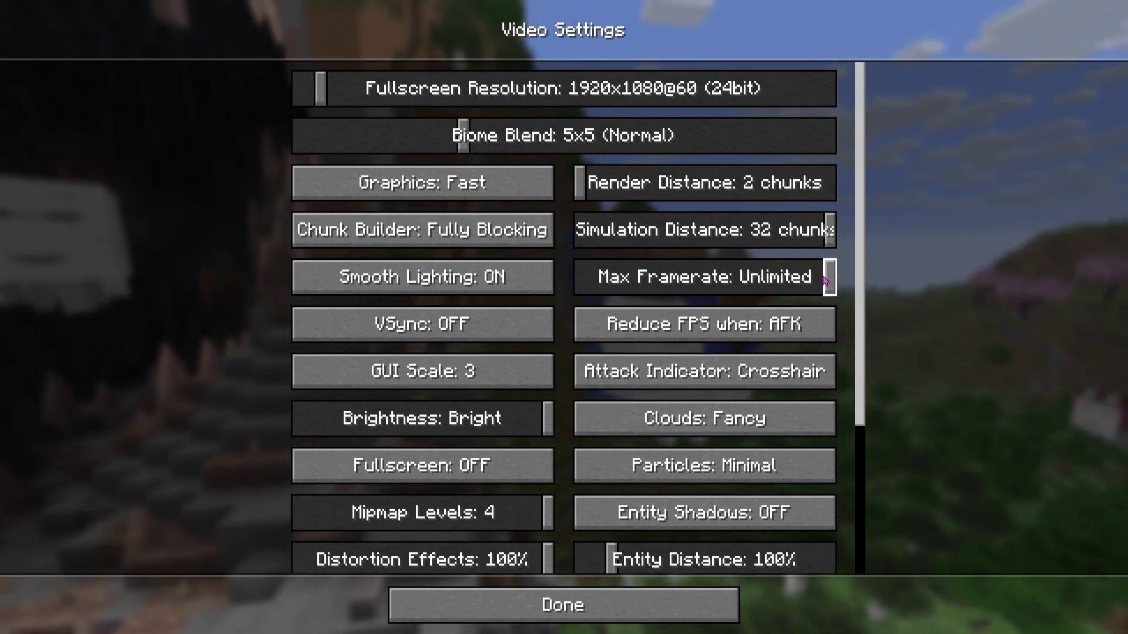
pyautogui.moveTo(799, 281); pyautogui.dragTo(1123, 297)
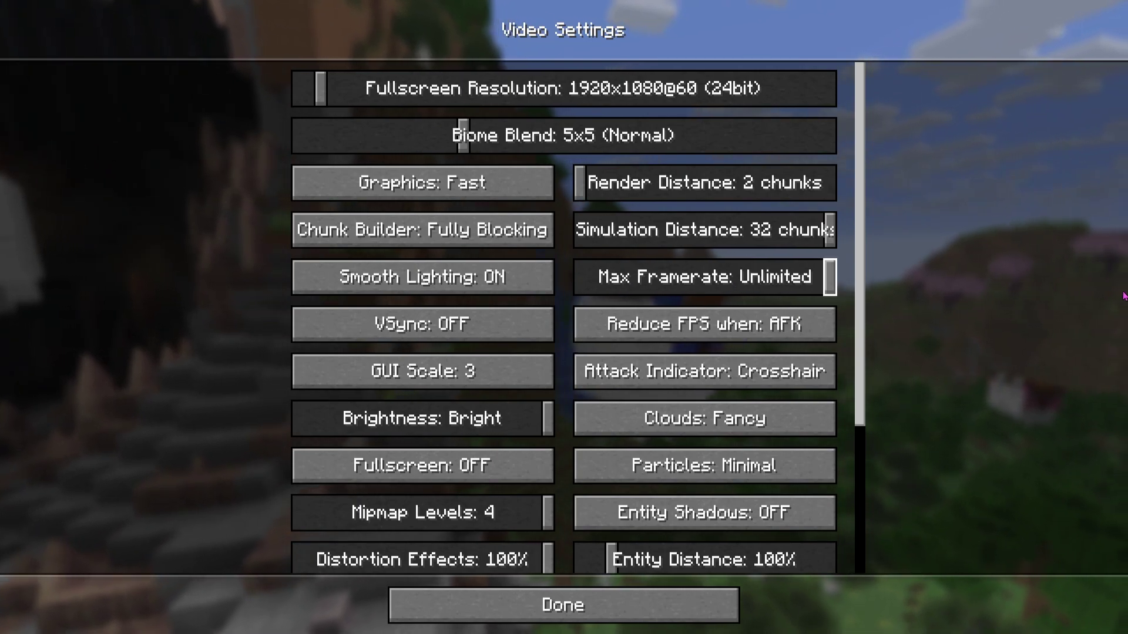
pyautogui.click(656, 613)
pyautogui.click(656, 613)
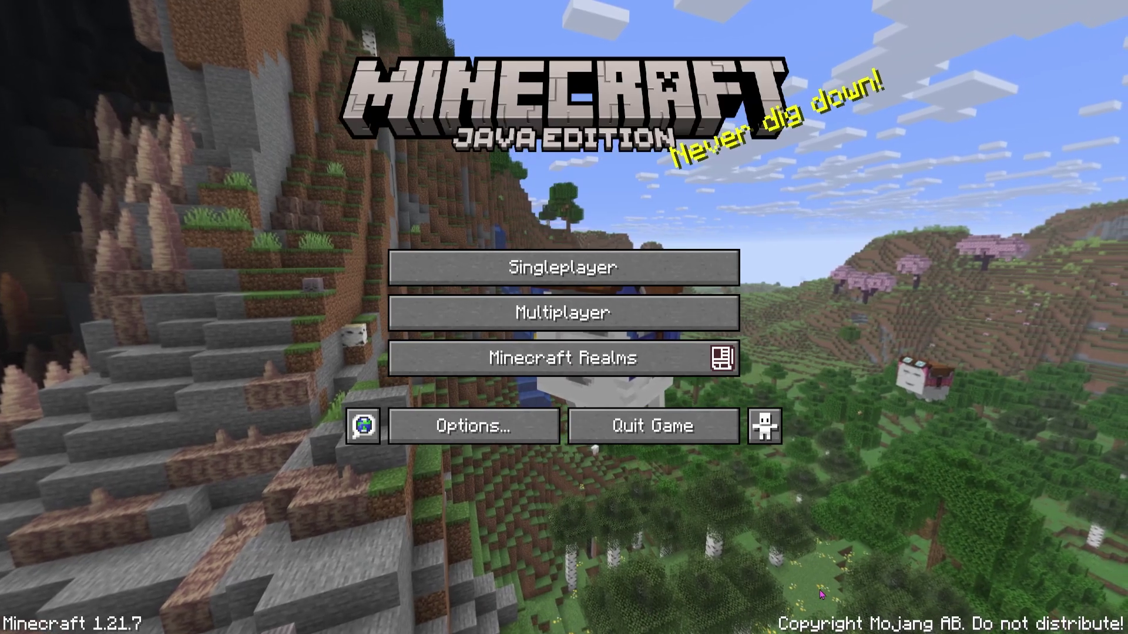
# - Load the singleplayer world New World (3) and cycle the camera perspective back to first person
pyautogui.click(575, 265)
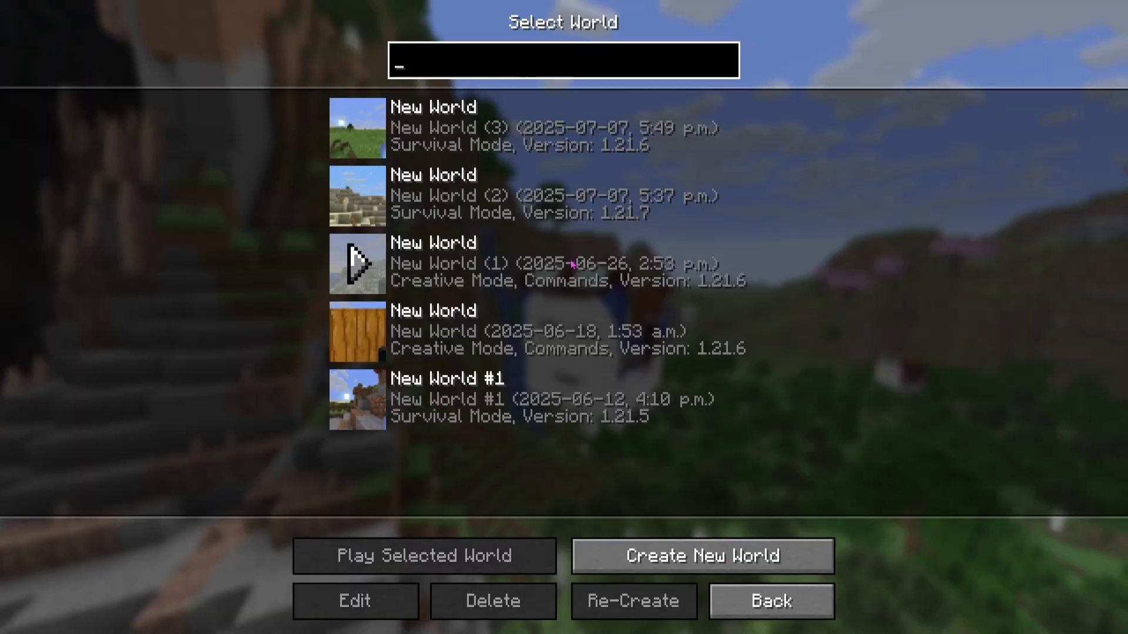
pyautogui.doubleClick(636, 138)
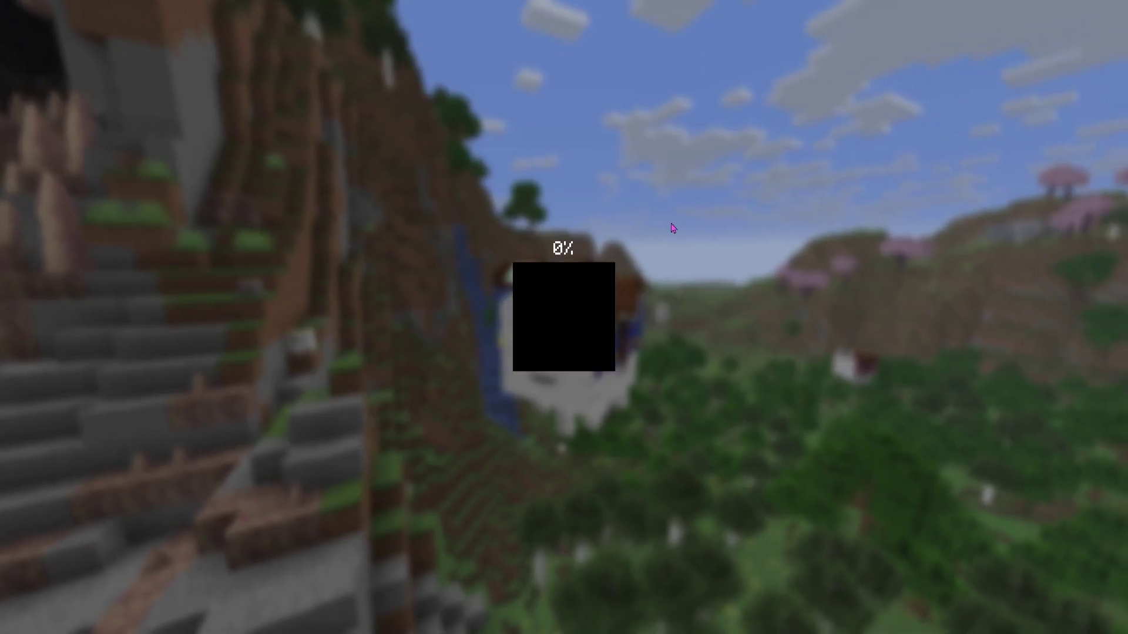
pyautogui.press('F5')
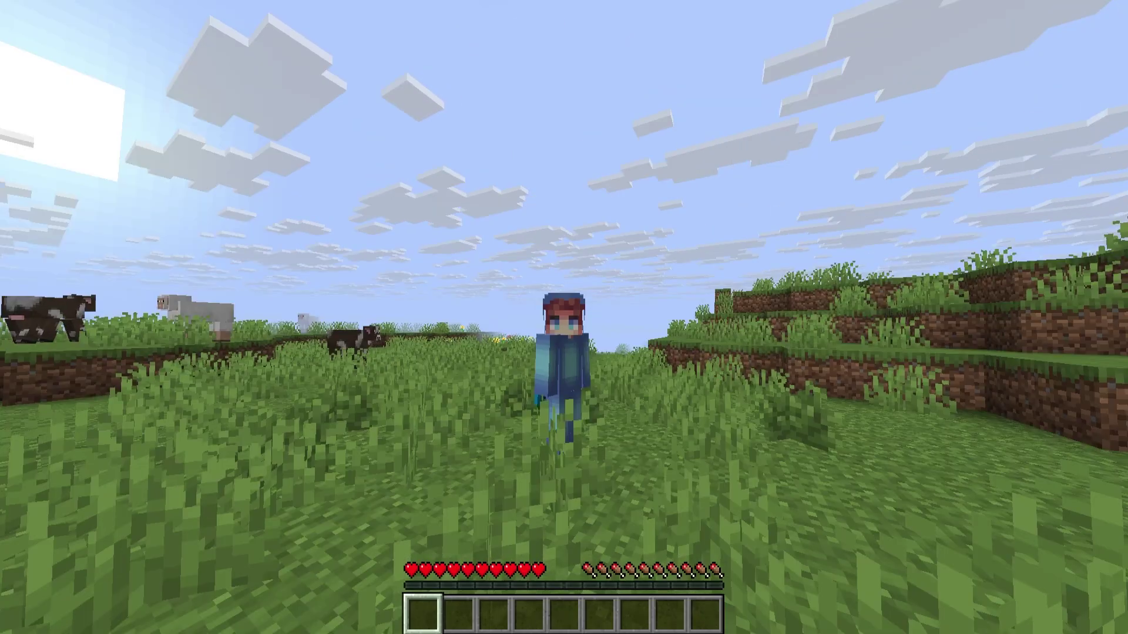
pyautogui.press('F5')
# - Walk across the plains to the sand and check the frame rate in the debug overlay
pyautogui.press('w')
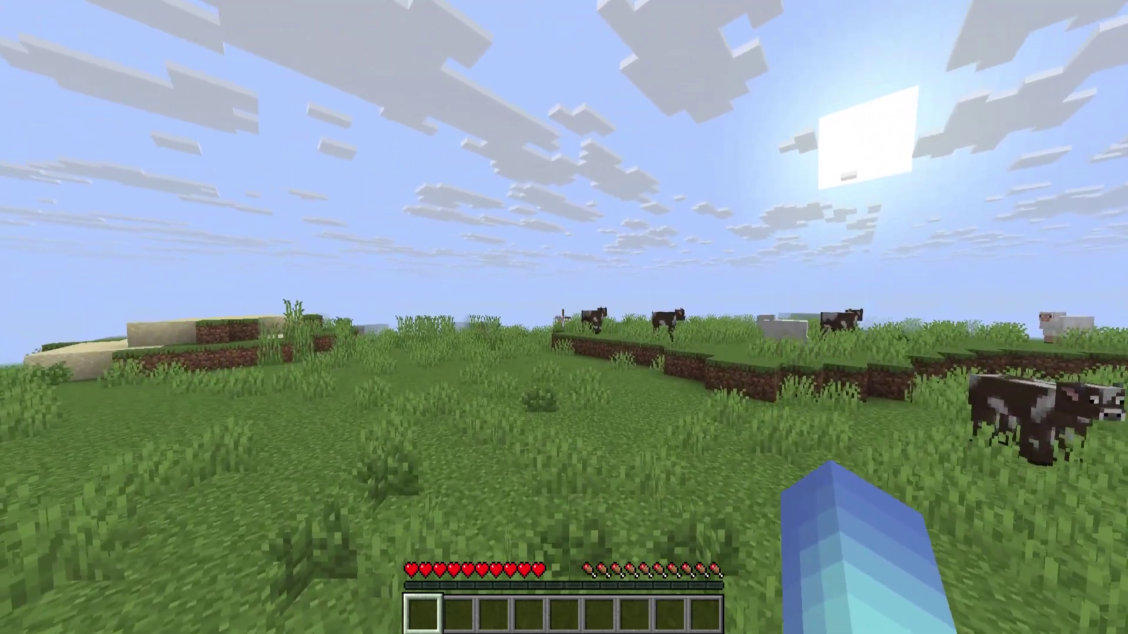
pyautogui.press('w')
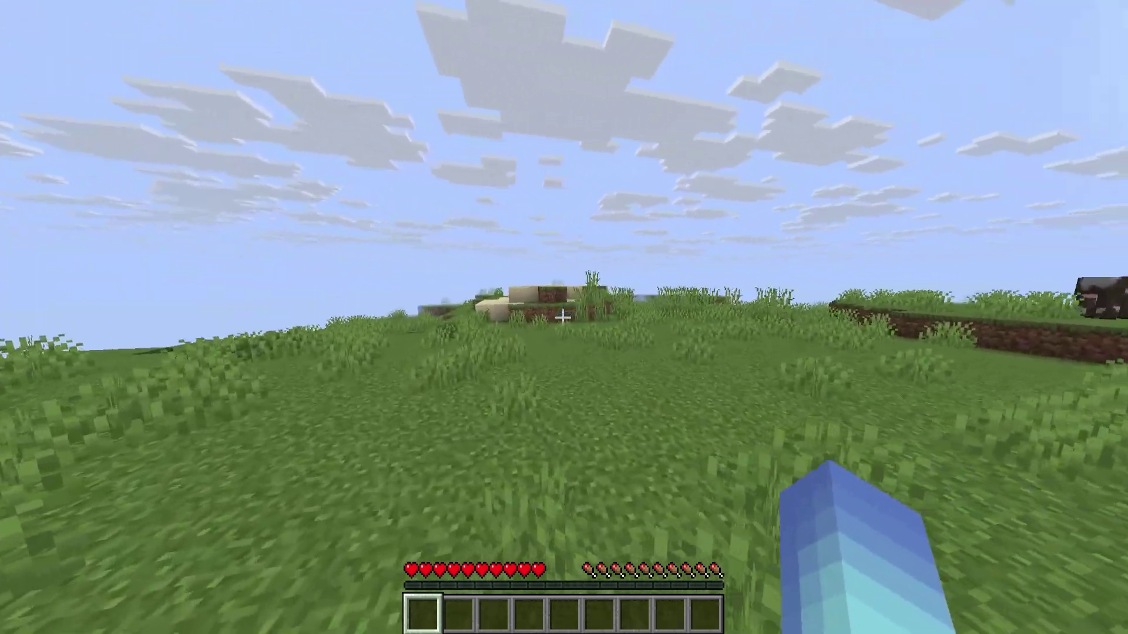
pyautogui.press('w')
pyautogui.press('F3')
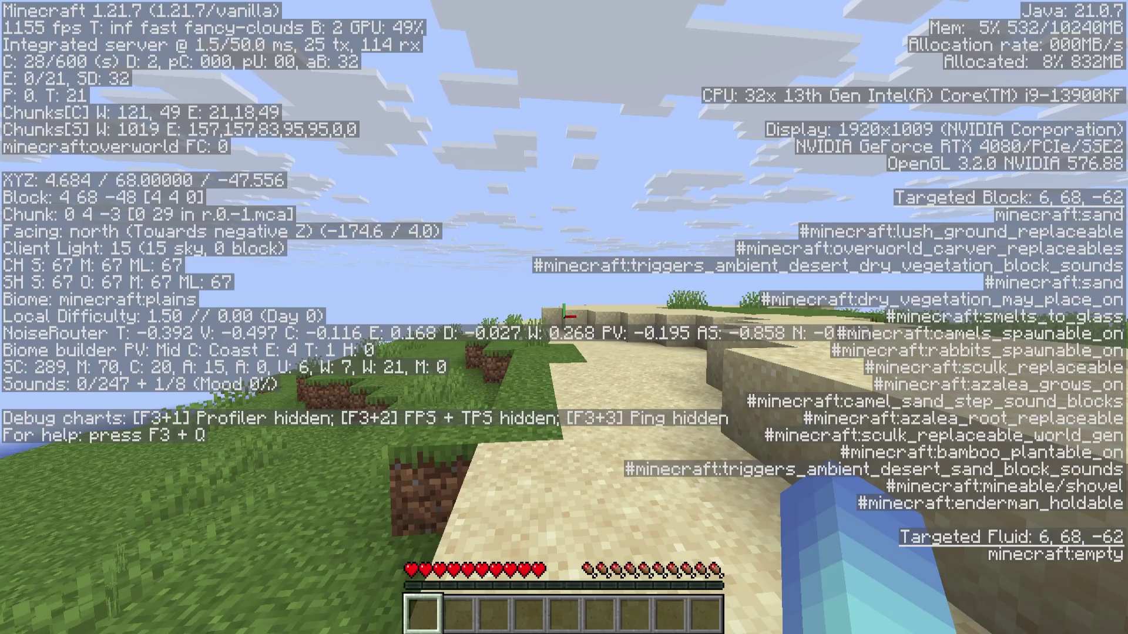
pyautogui.press('F3')
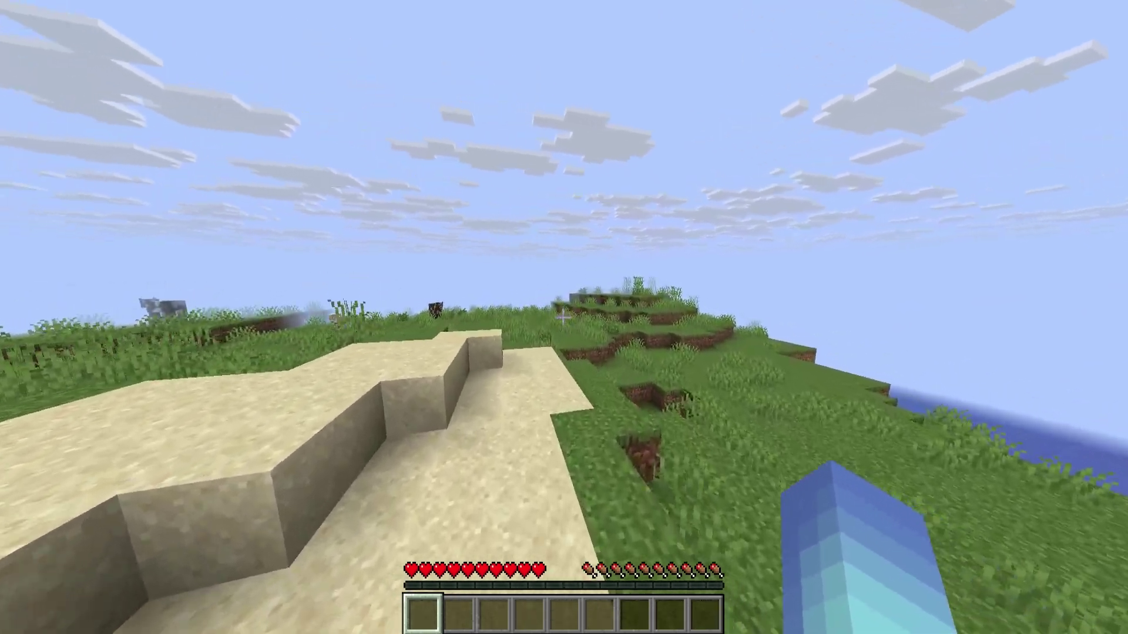
# - View the character from the front-facing camera while walking across the grass
pyautogui.press('F5')
pyautogui.press('F5')
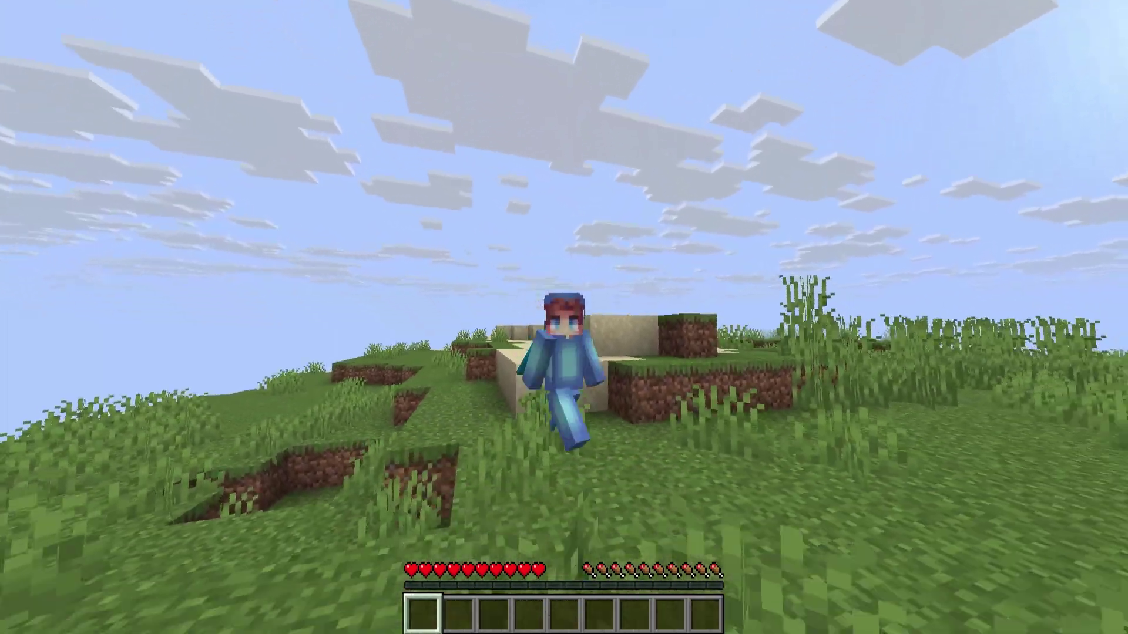
pyautogui.press('w')
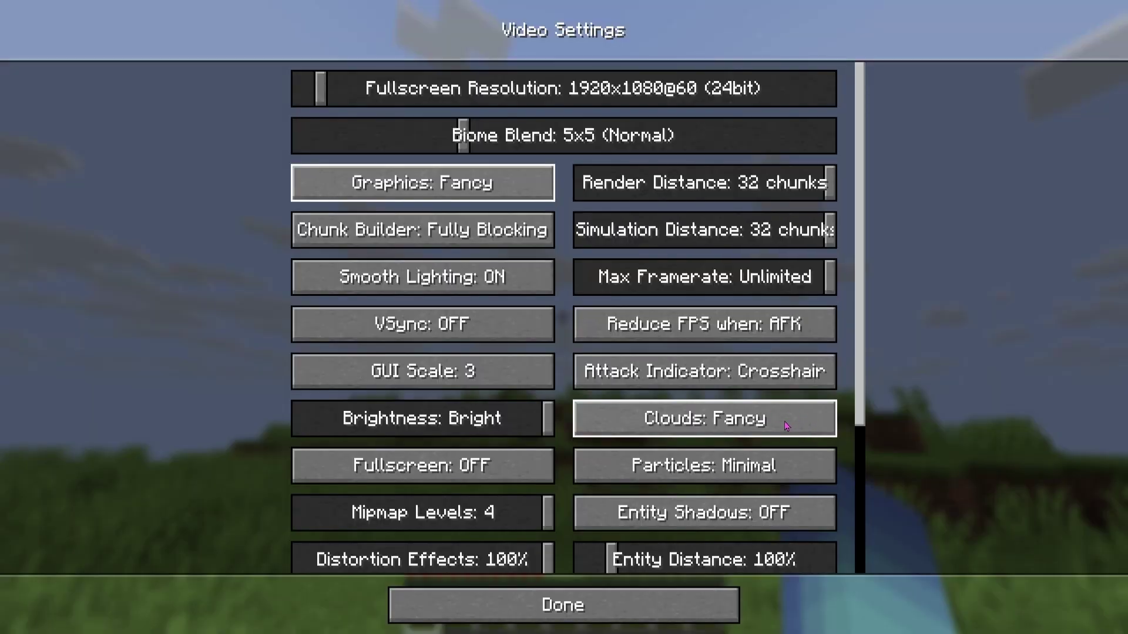
# - Compare the Fast, Fancy and OFF cloud modes, set Clouds to OFF and return to the game
pyautogui.click(784, 421)
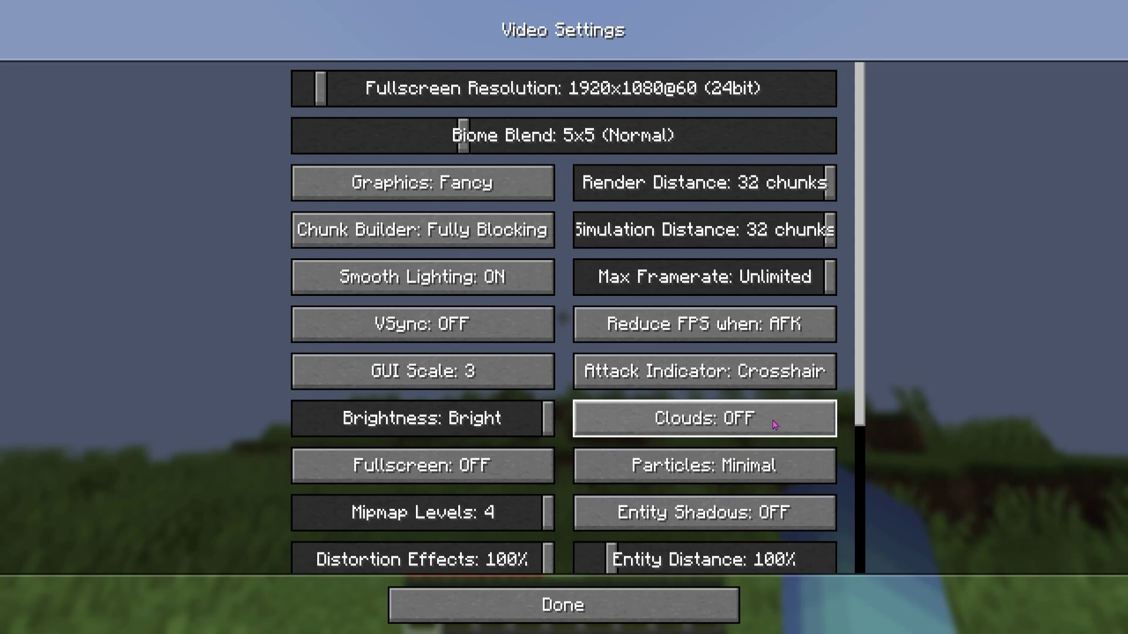
pyautogui.click(773, 420)
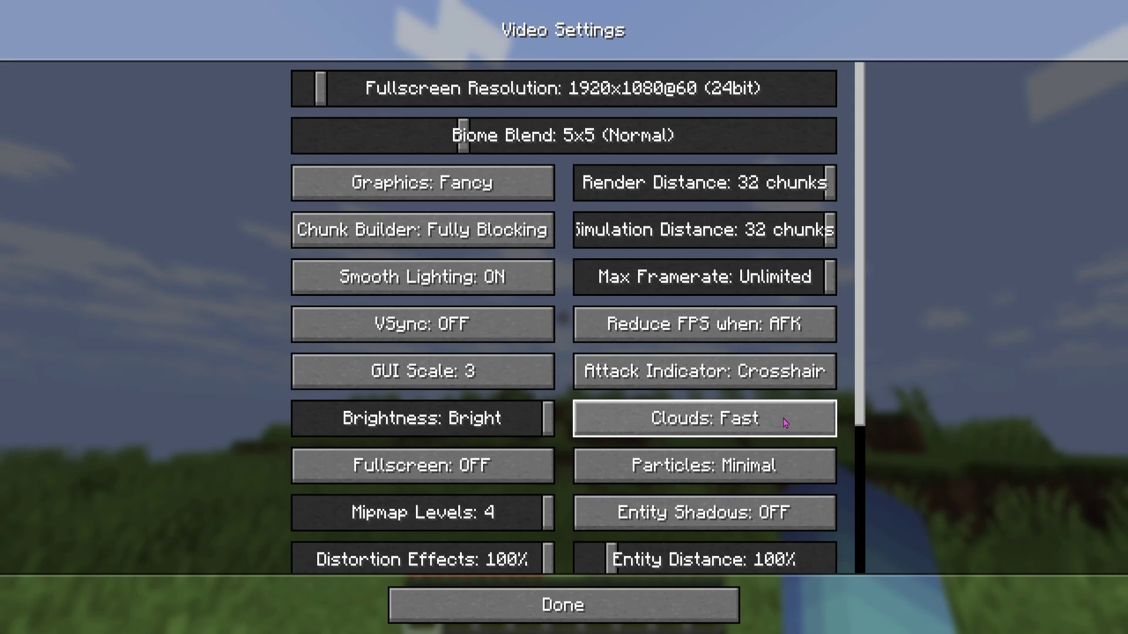
pyautogui.click(783, 421)
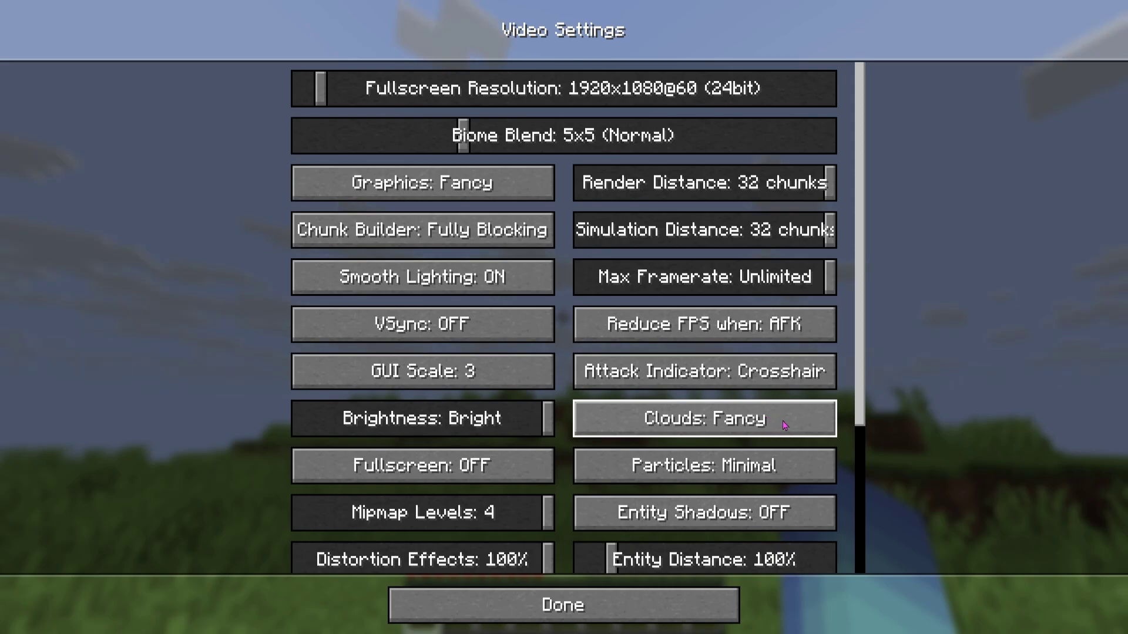
pyautogui.click(783, 420)
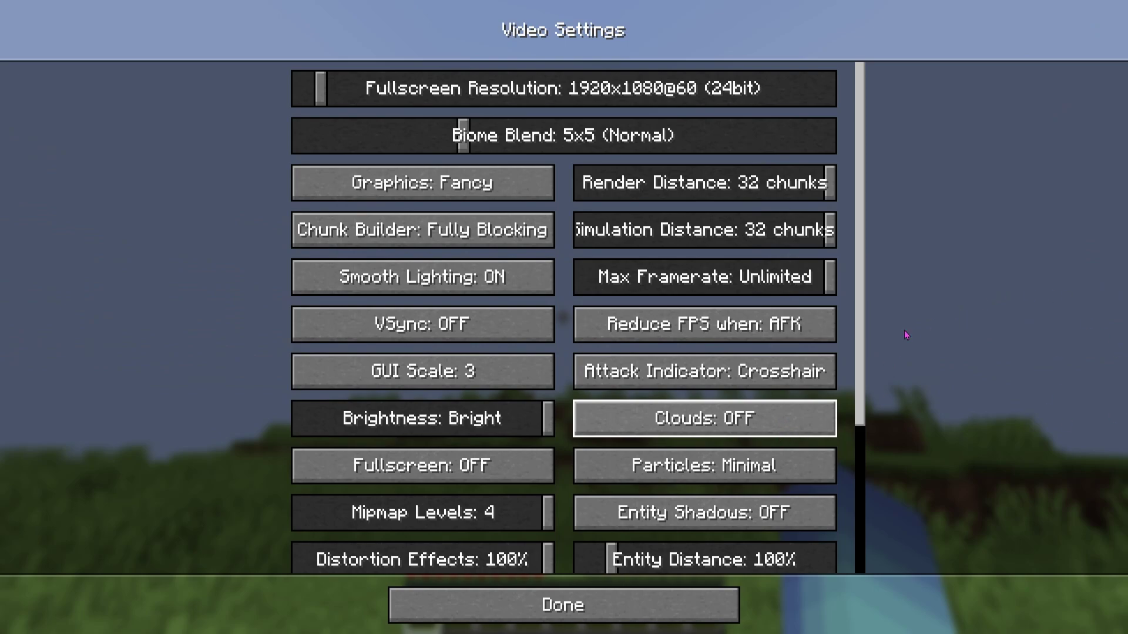
pyautogui.press('Escape')
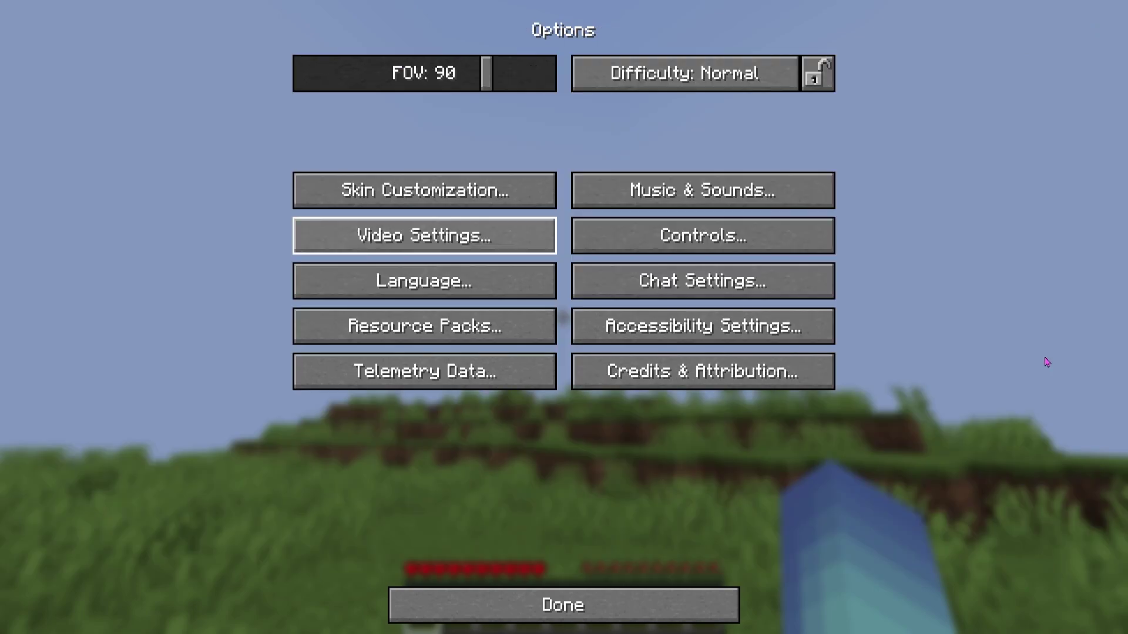
pyautogui.press('Escape')
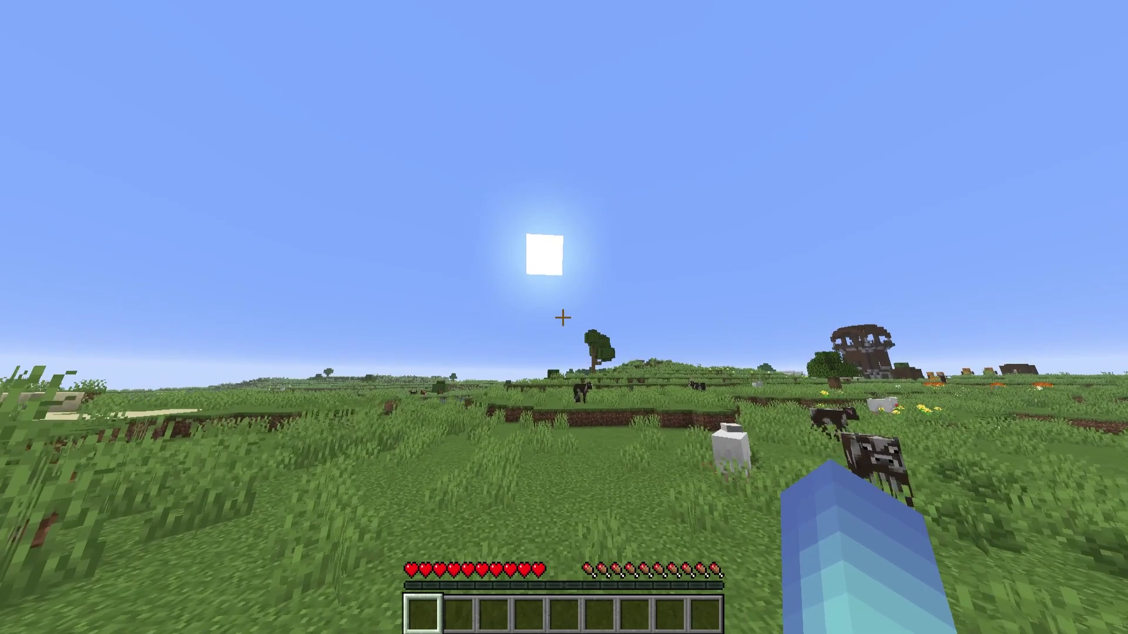
# - Walk across the grassy plains toward the tree on the hill and look over the landscape with clouds turned off
pyautogui.press('w')
pyautogui.press('w')
pyautogui.press('w')
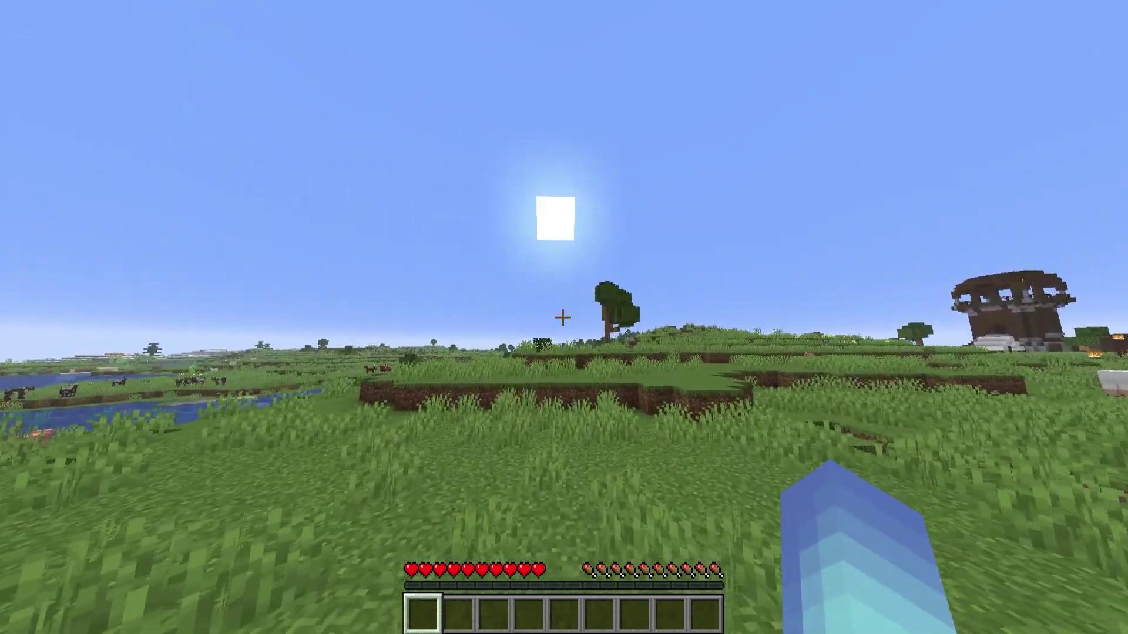
pyautogui.press('w')
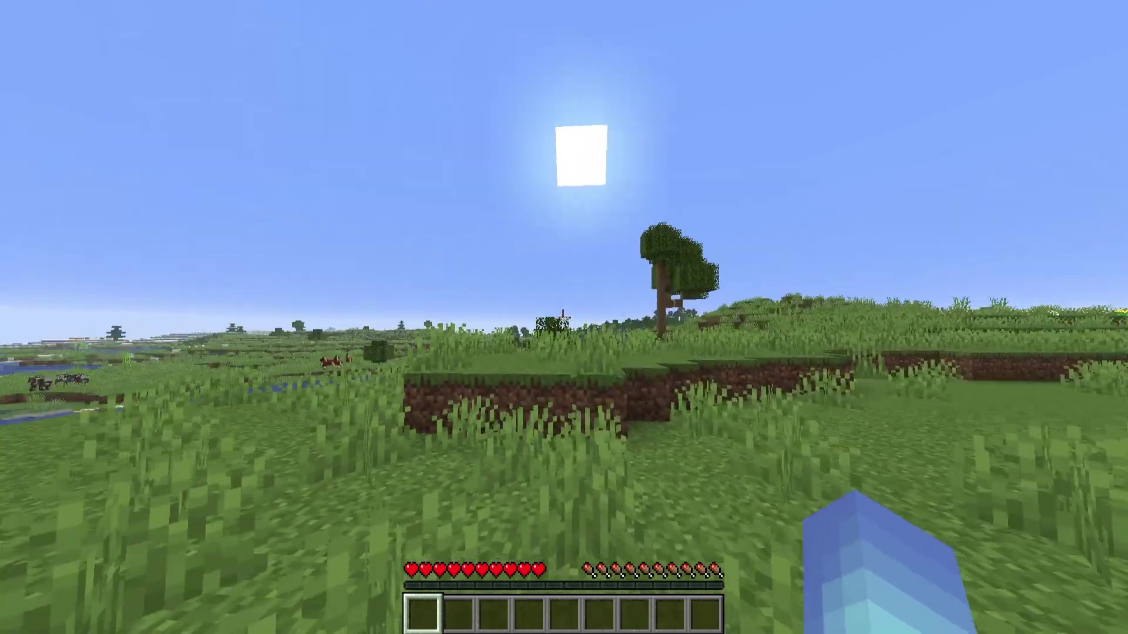
pyautogui.press('w')
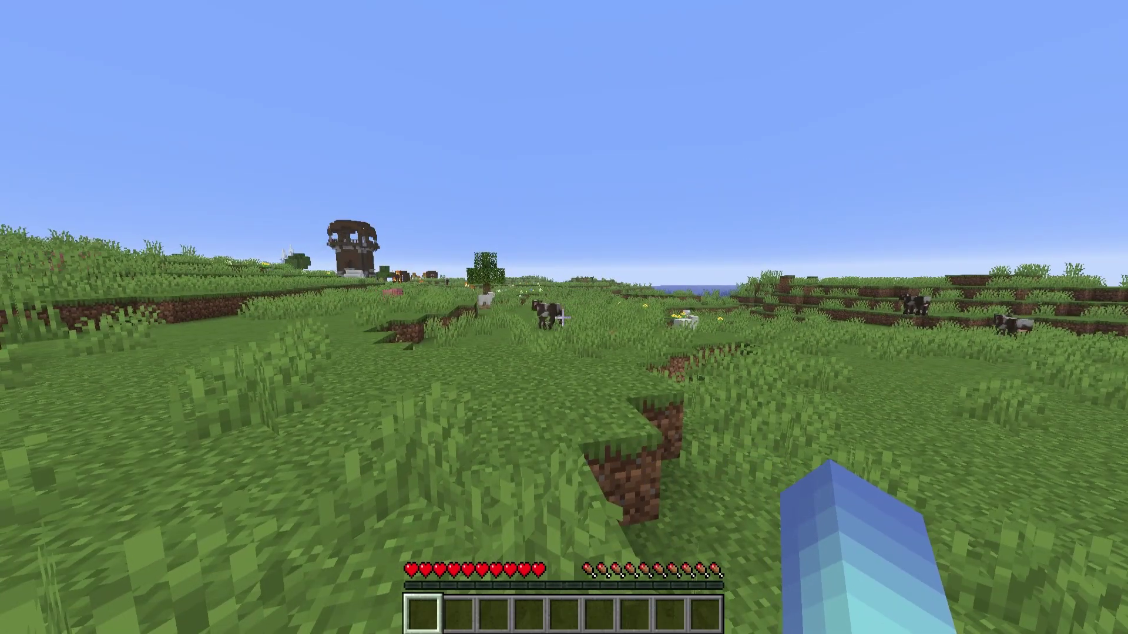
# - Reopen the video settings from the paused game and set Entity Distance to 50%
pyautogui.press('Escape')
pyautogui.click(544, 320)
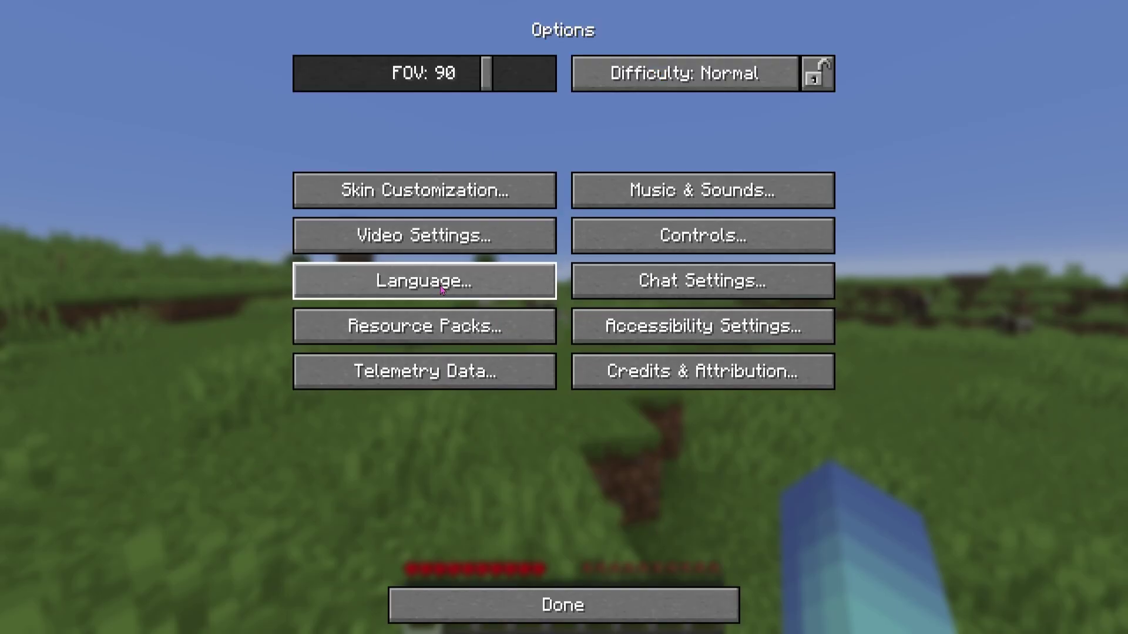
pyautogui.click(440, 241)
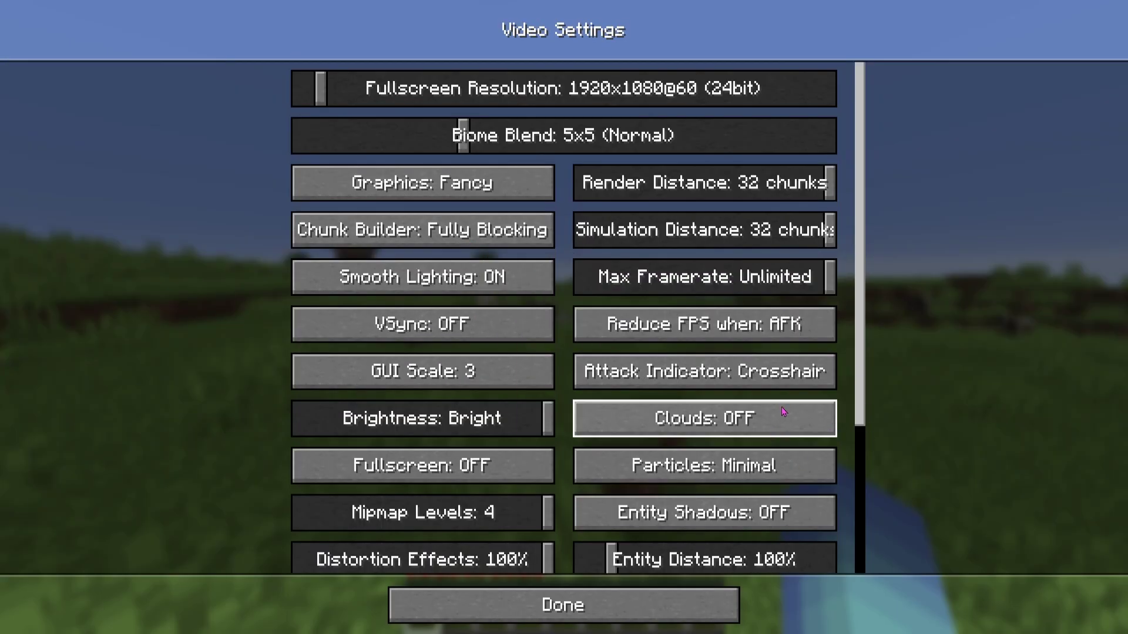
pyautogui.scroll(-10, 637, 381)
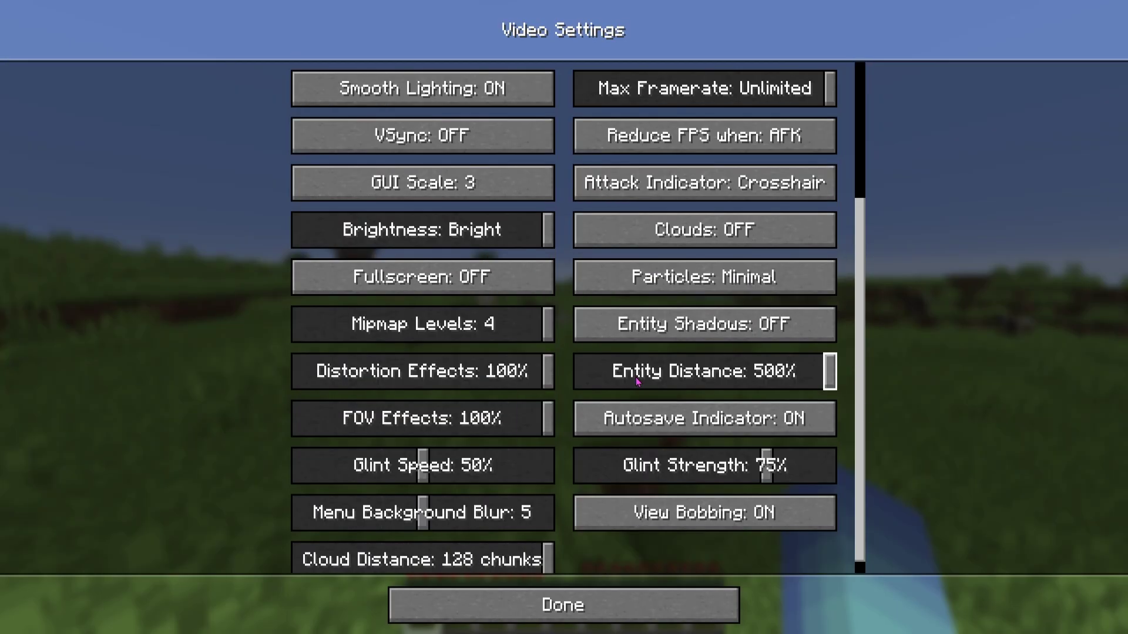
pyautogui.moveTo(646, 377); pyautogui.dragTo(576, 386)
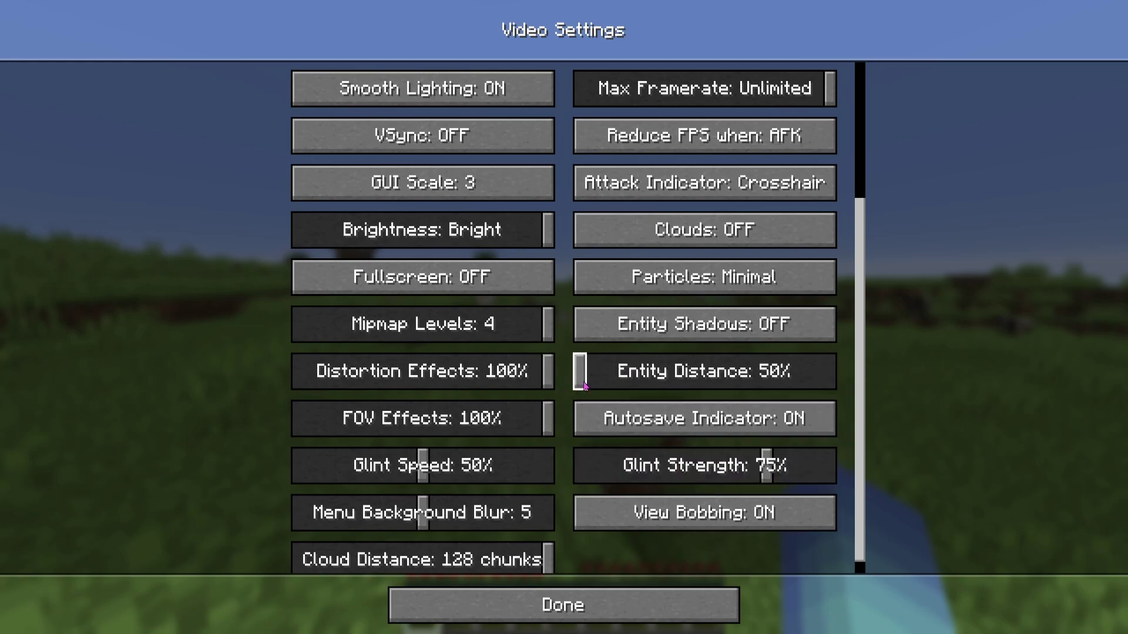
pyautogui.scroll(-1, 518, 563)
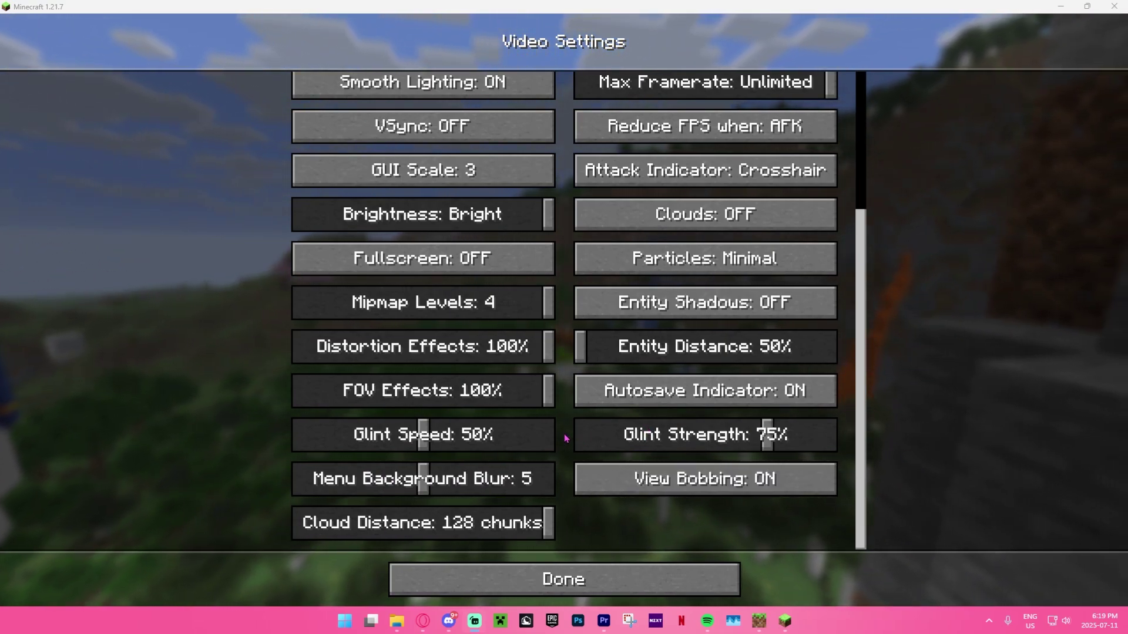
# - Toggle Smooth Lighting OFF and back ON, and set Chunk Builder to Threaded
pyautogui.scroll(5, 566, 438)
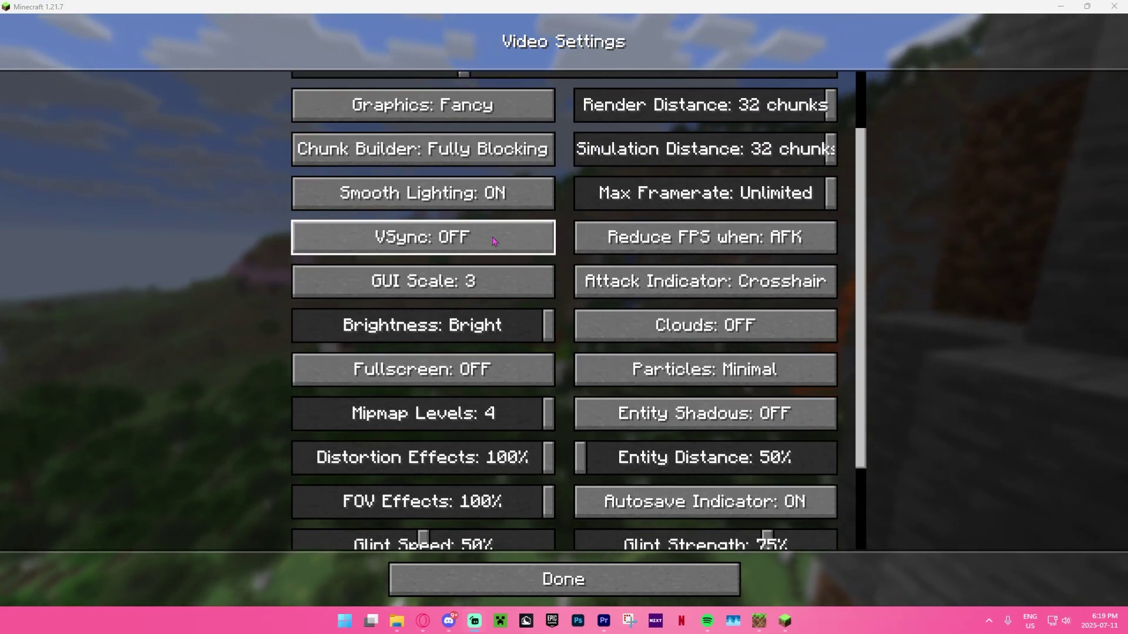
pyautogui.click(519, 196)
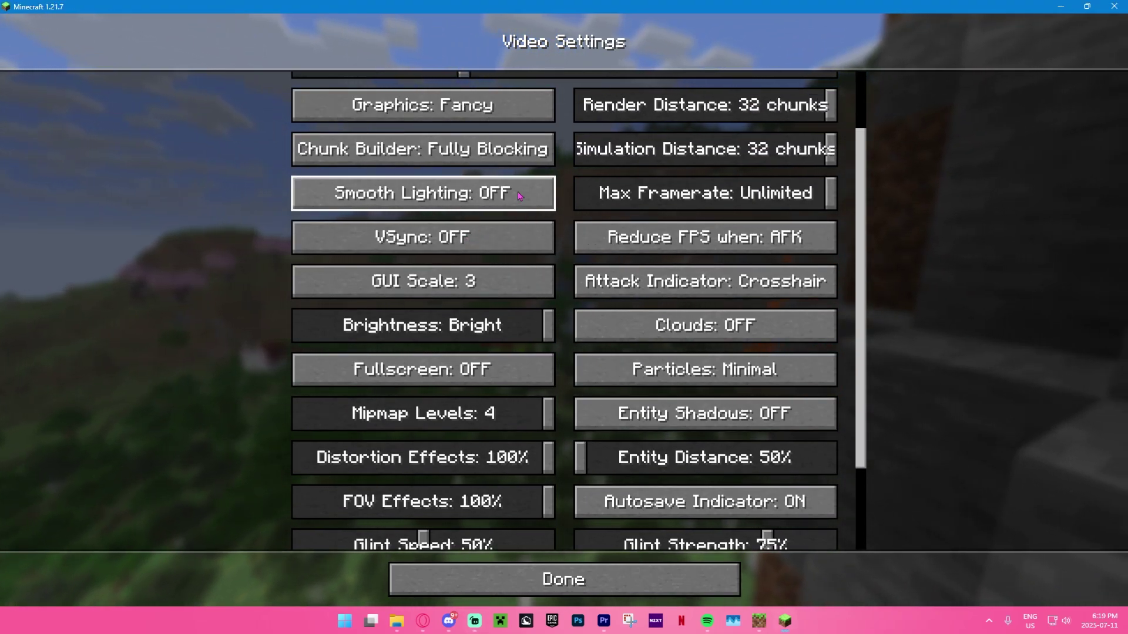
pyautogui.click(520, 196)
pyautogui.scroll(4, 523, 212)
pyautogui.click(530, 237)
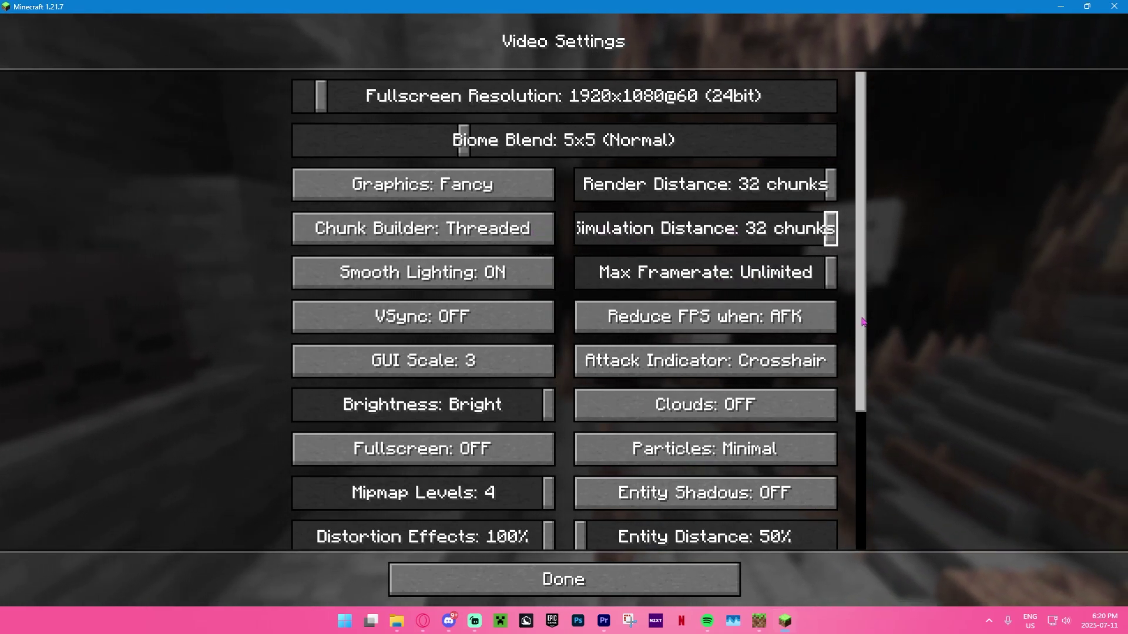
pyautogui.scroll(-5, 862, 322)
pyautogui.scroll(5, 864, 316)
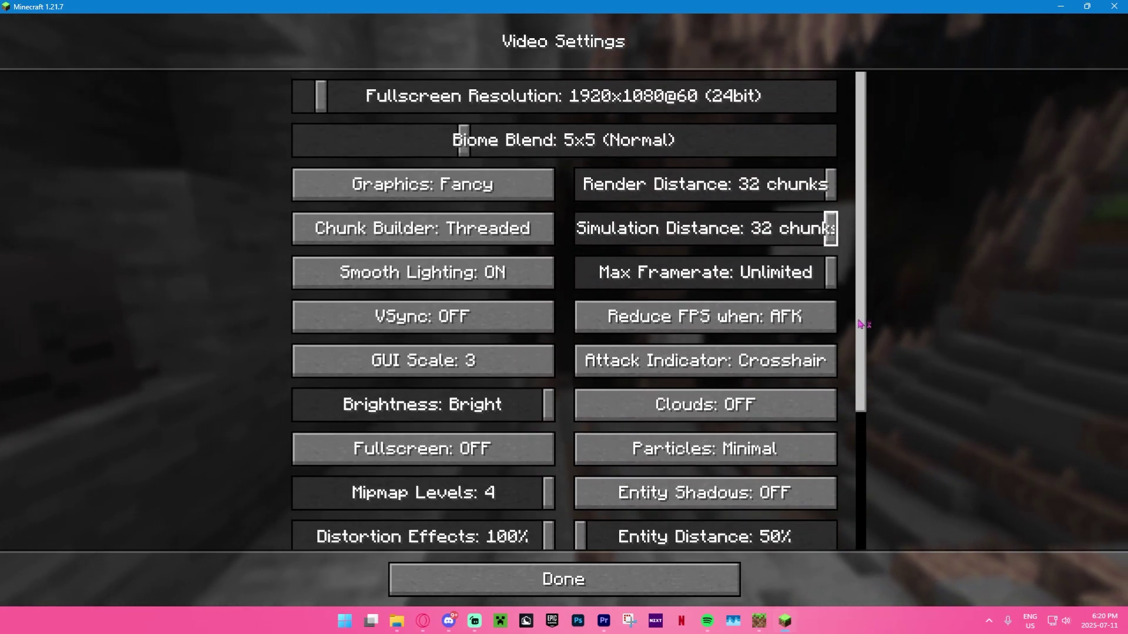
pyautogui.scroll(-4, 862, 282)
pyautogui.scroll(4, 852, 234)
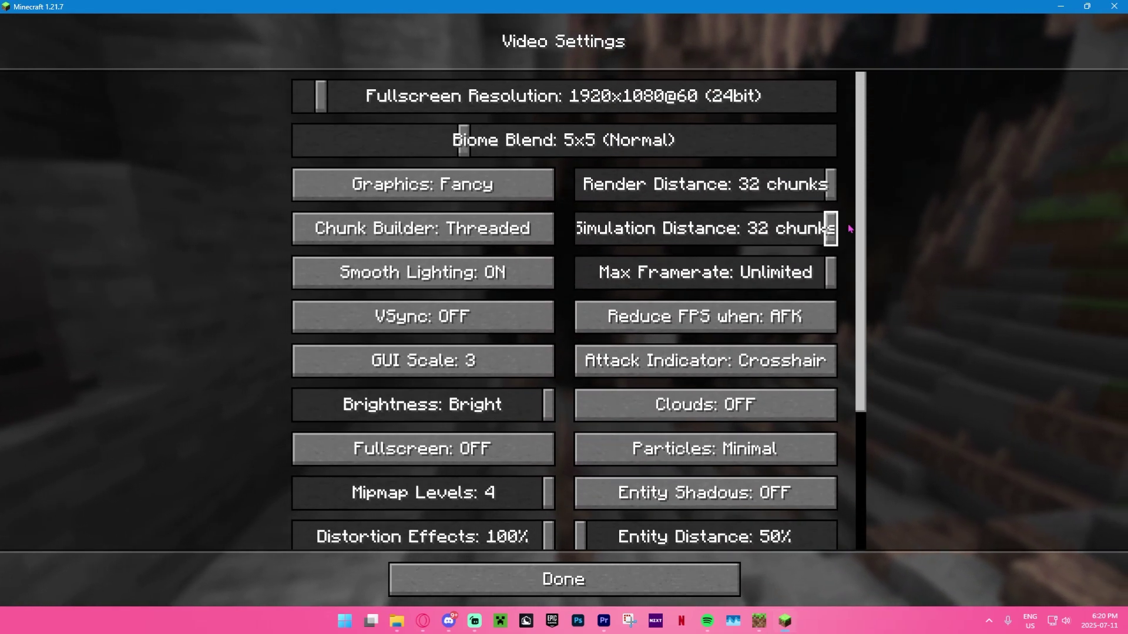